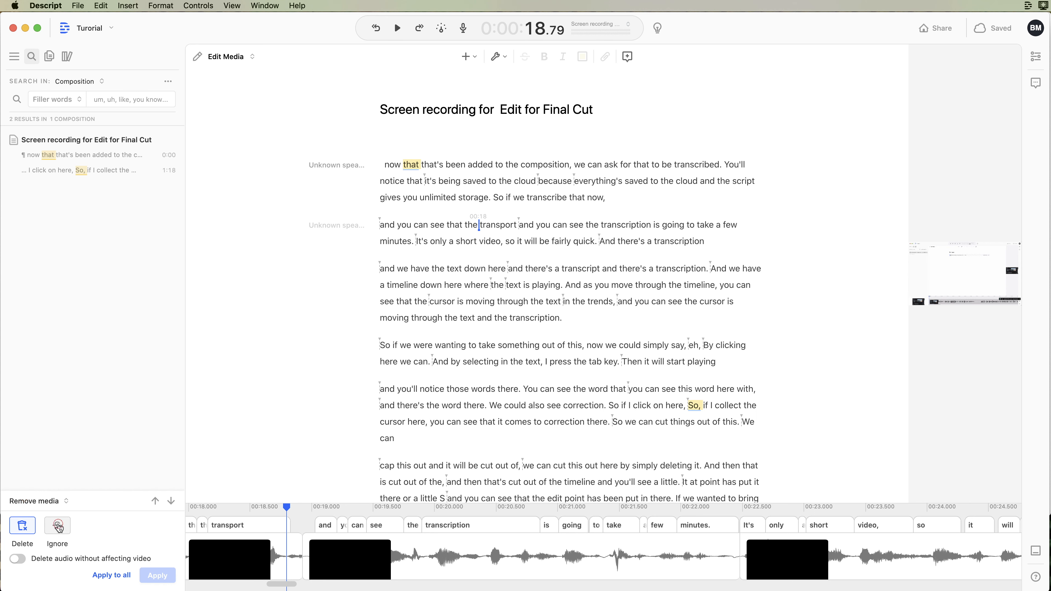
Ignore all detected filler words throughout the composition and play the transcript's opening from the start to check the result
{"action": "left_click", "coordinate": [58, 527]}
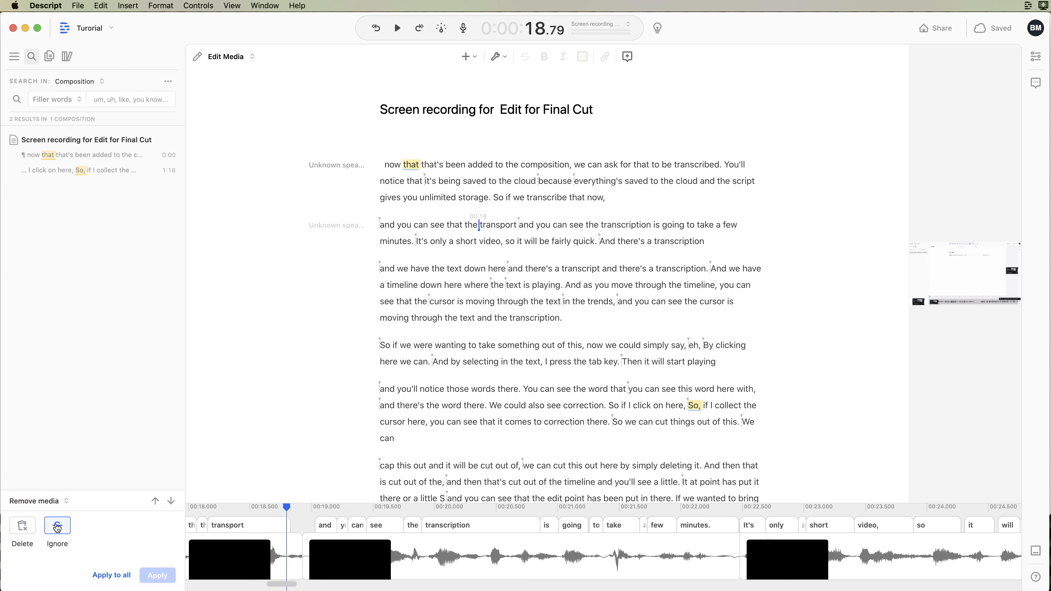
{"action": "left_click", "coordinate": [111, 575]}
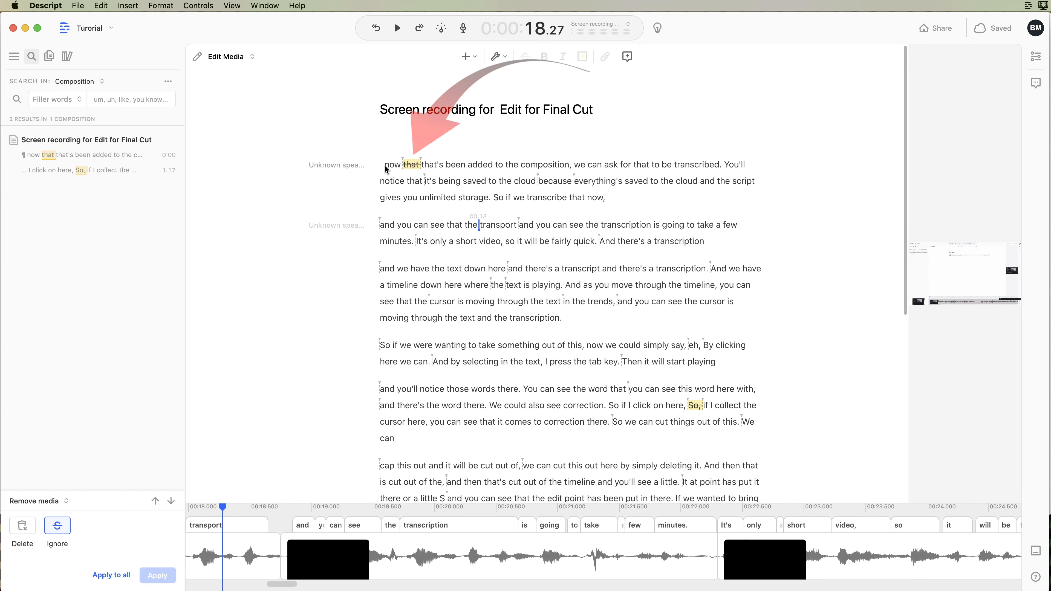
{"action": "left_click", "coordinate": [384, 163]}
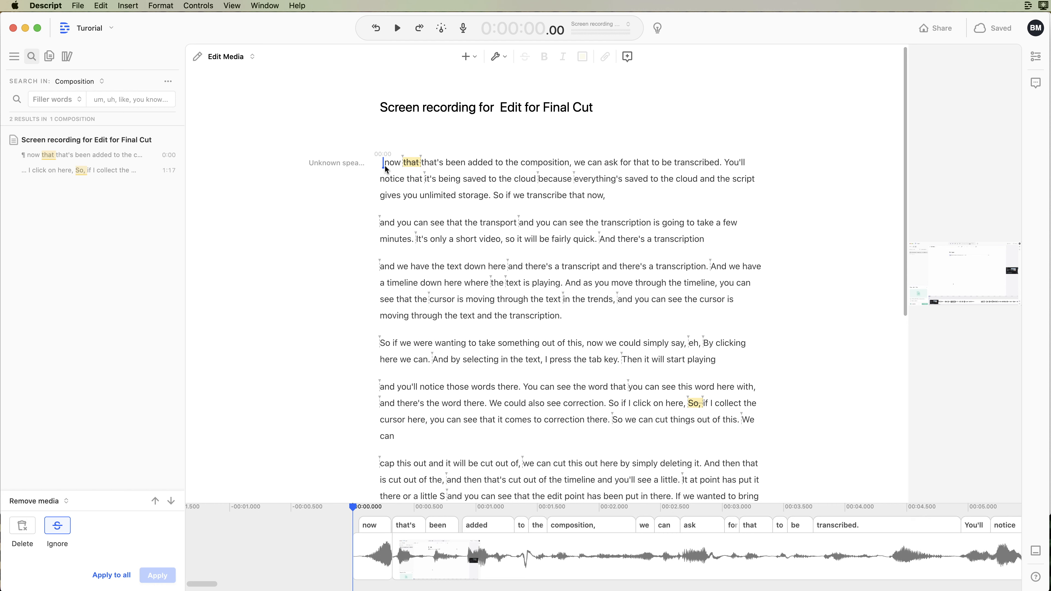
{"action": "key", "text": "space"}
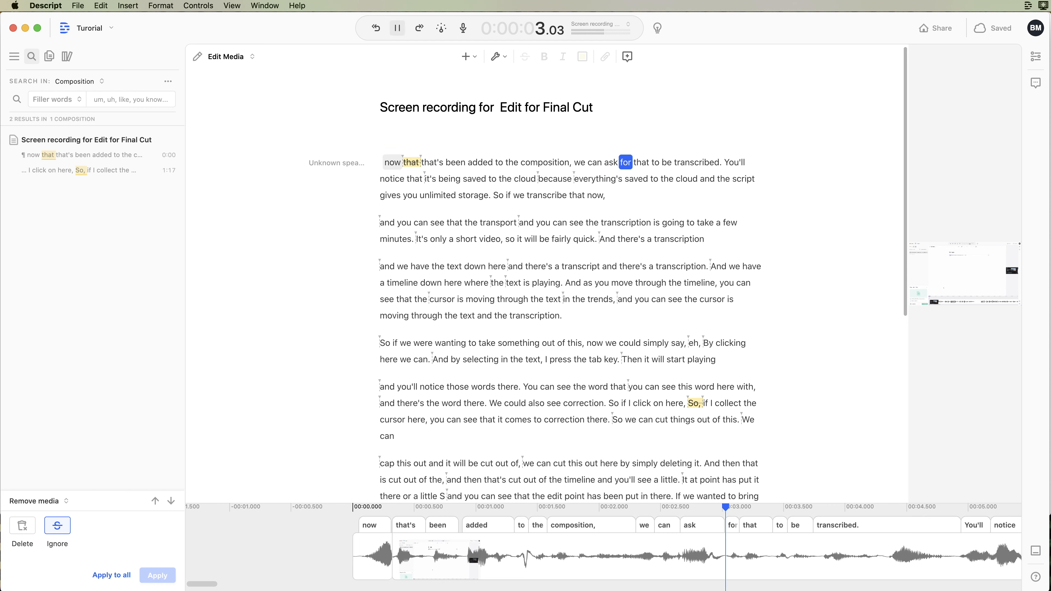
{"action": "key", "text": "space"}
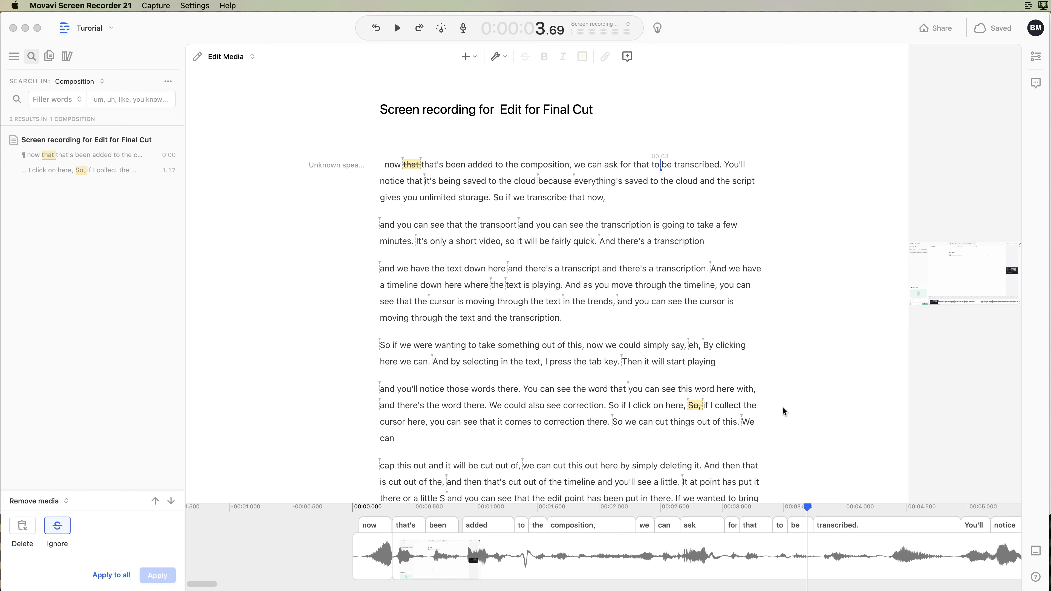
Export the composition's timeline as Final Cut Pro X (.fcpxml) with media files included, and open the completed export
{"action": "left_click", "coordinate": [928, 29]}
{"action": "left_click", "coordinate": [928, 29]}
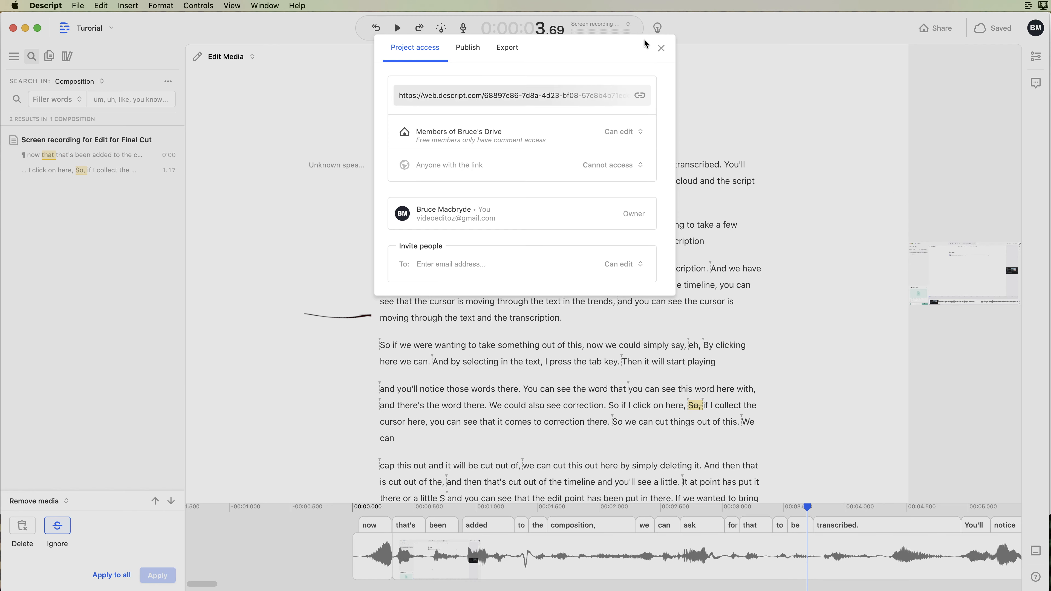
{"action": "left_click", "coordinate": [518, 50]}
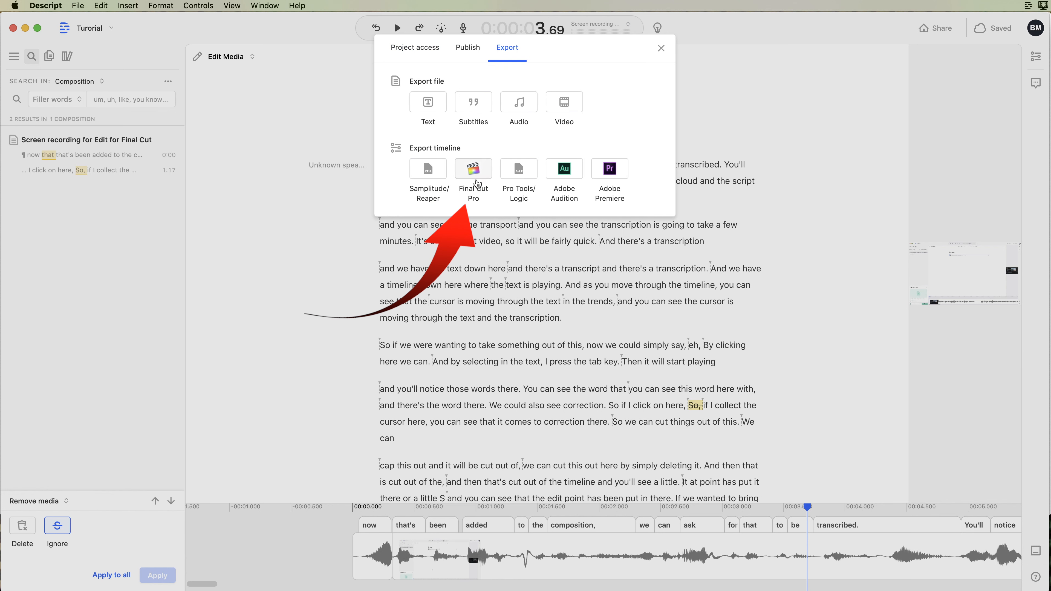
{"action": "left_click", "coordinate": [476, 171]}
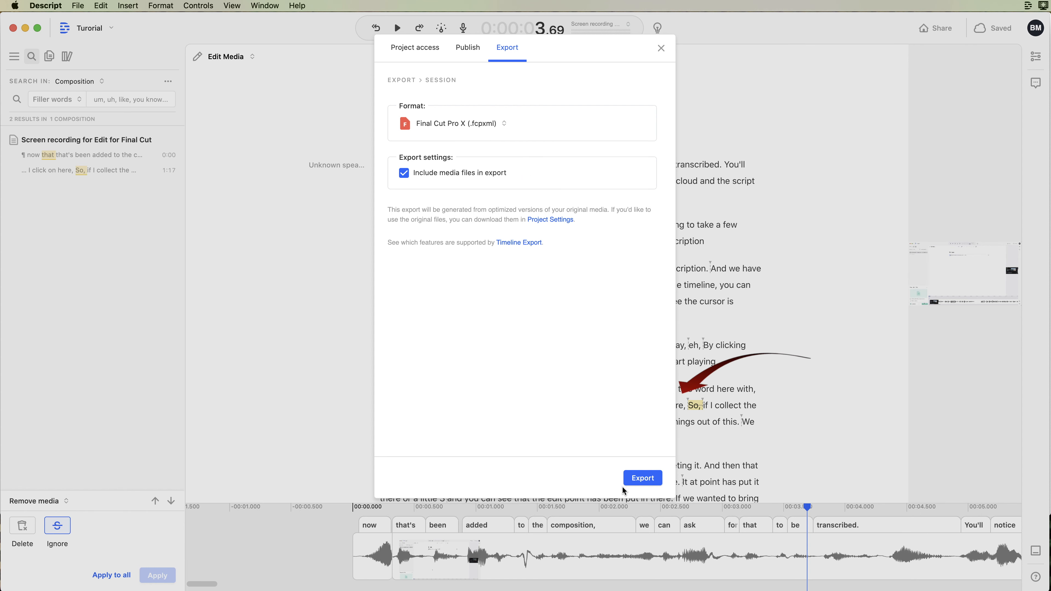
{"action": "left_click", "coordinate": [644, 479]}
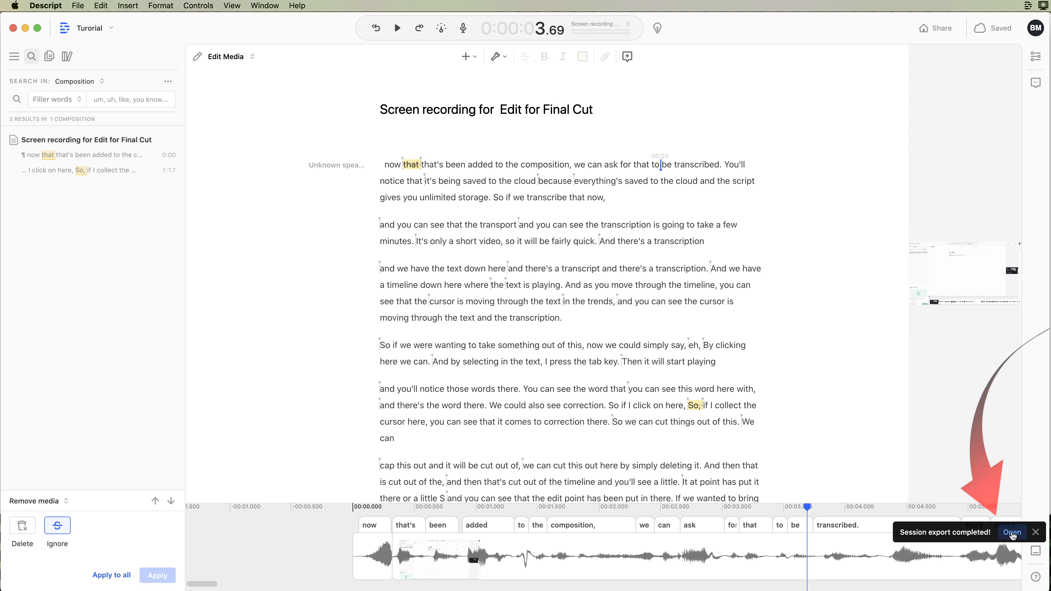
{"action": "left_click", "coordinate": [1011, 533]}
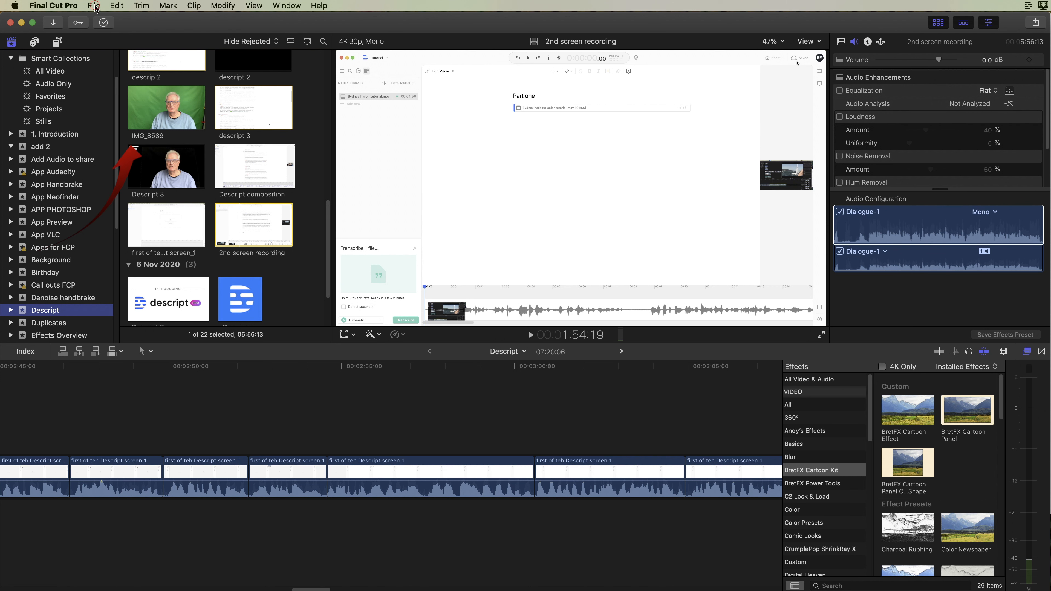
In Final Cut Pro, import the XML file "Screen recording for Edit for Final Cut.fcpxml" from its export folder in Downloads
{"action": "left_click", "coordinate": [94, 5]}
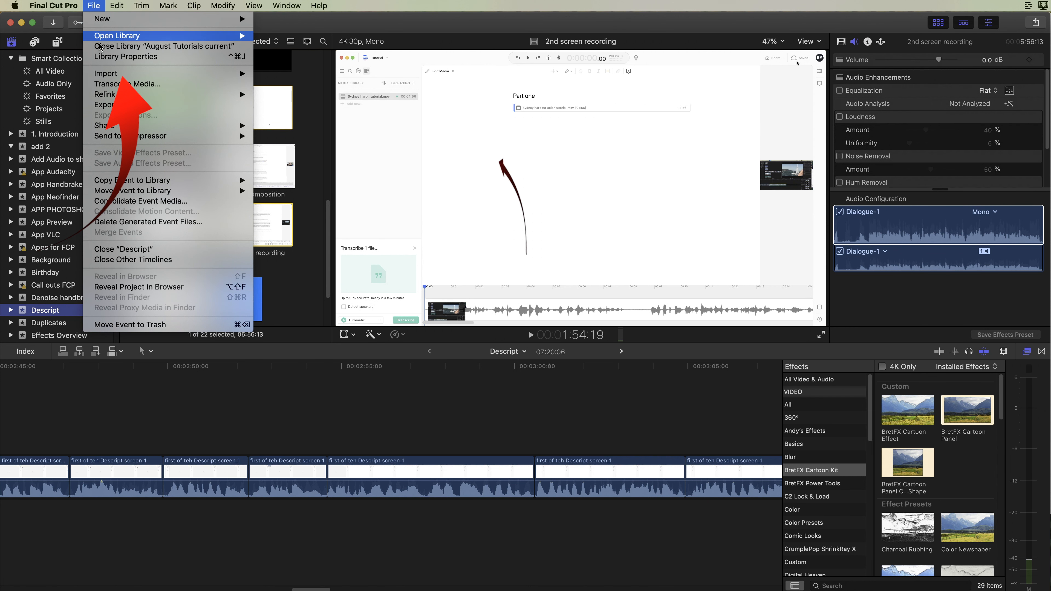
{"action": "mouse_move", "coordinate": [107, 73]}
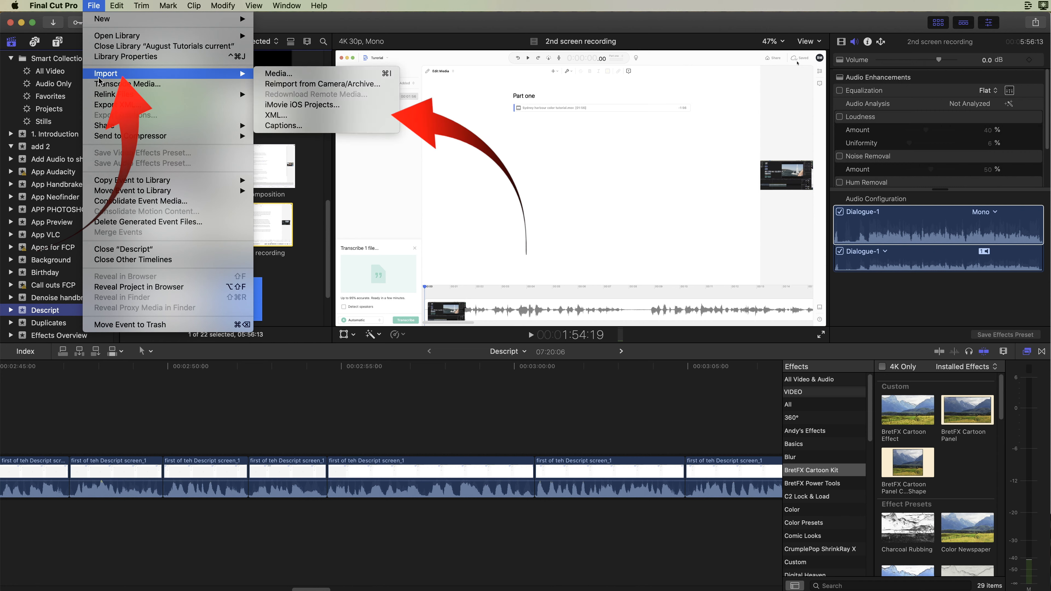
{"action": "left_click", "coordinate": [315, 116]}
{"action": "scroll", "coordinate": [601, 195], "scroll_direction": "down", "scroll_amount": 3}
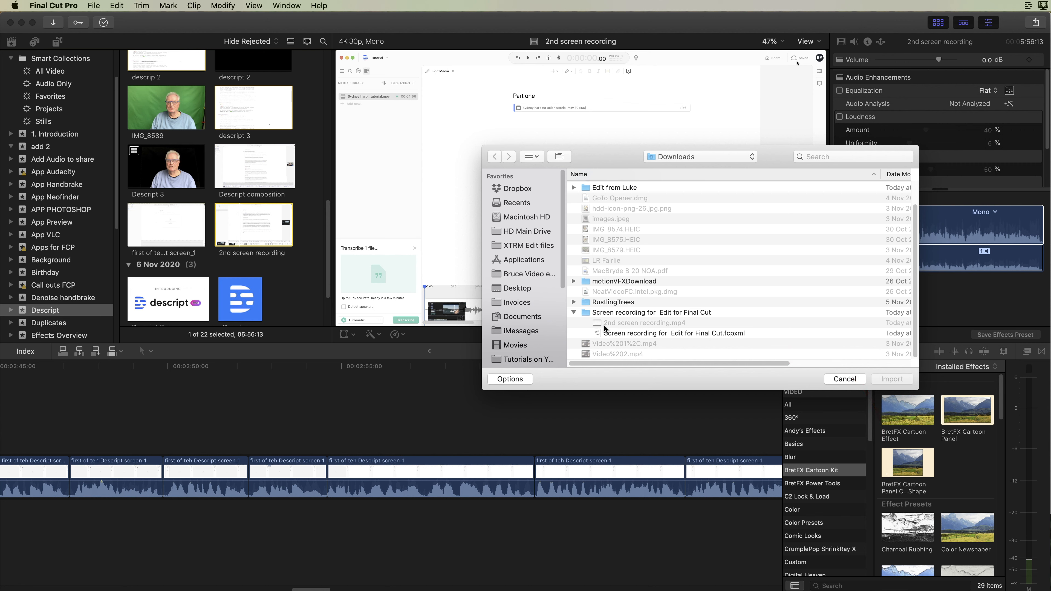
{"action": "left_click", "coordinate": [598, 335]}
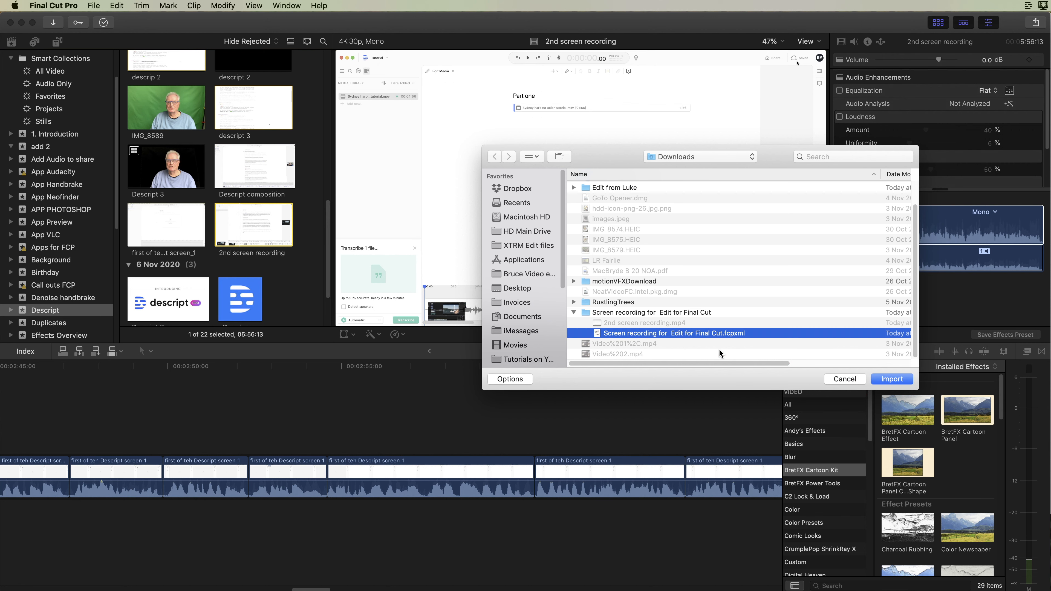
{"action": "left_click", "coordinate": [897, 382]}
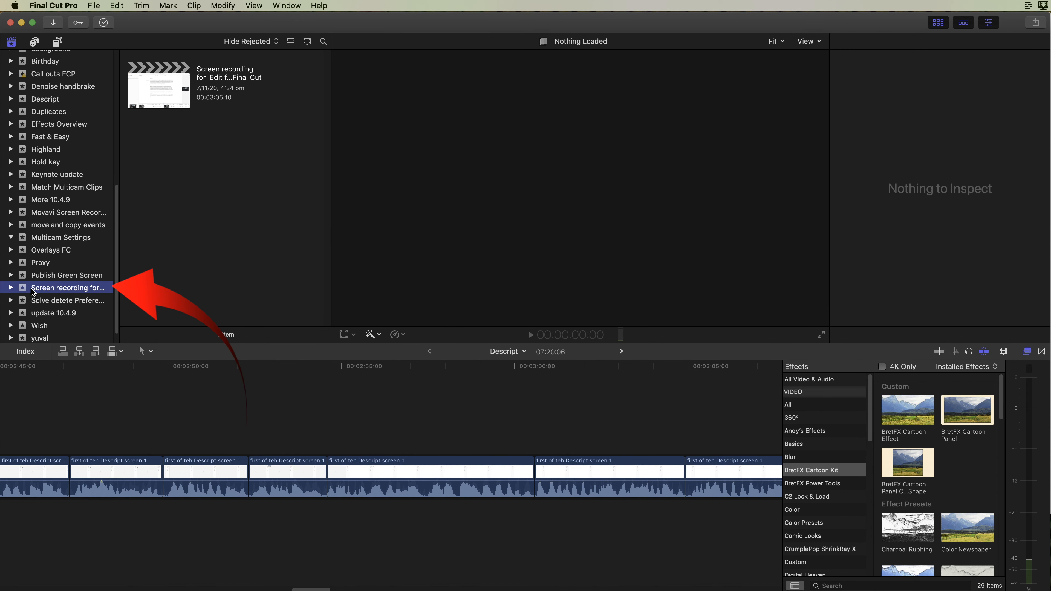
Open the imported "Screen recording for Edit for Final Cut" project and play its opening seconds to check the edit and captions
{"action": "double_click", "coordinate": [161, 88]}
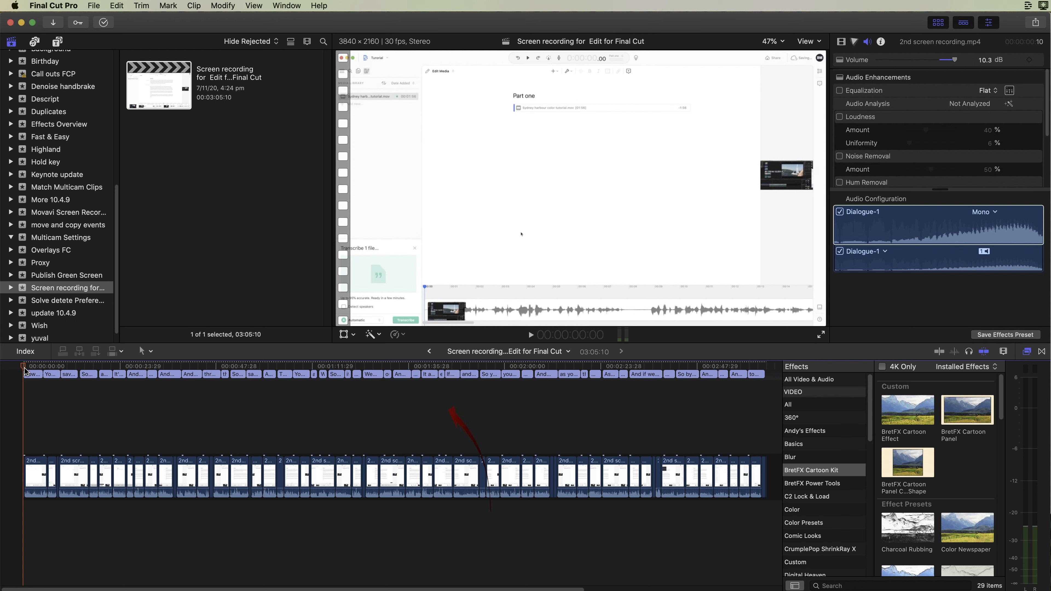
{"action": "key", "text": "space"}
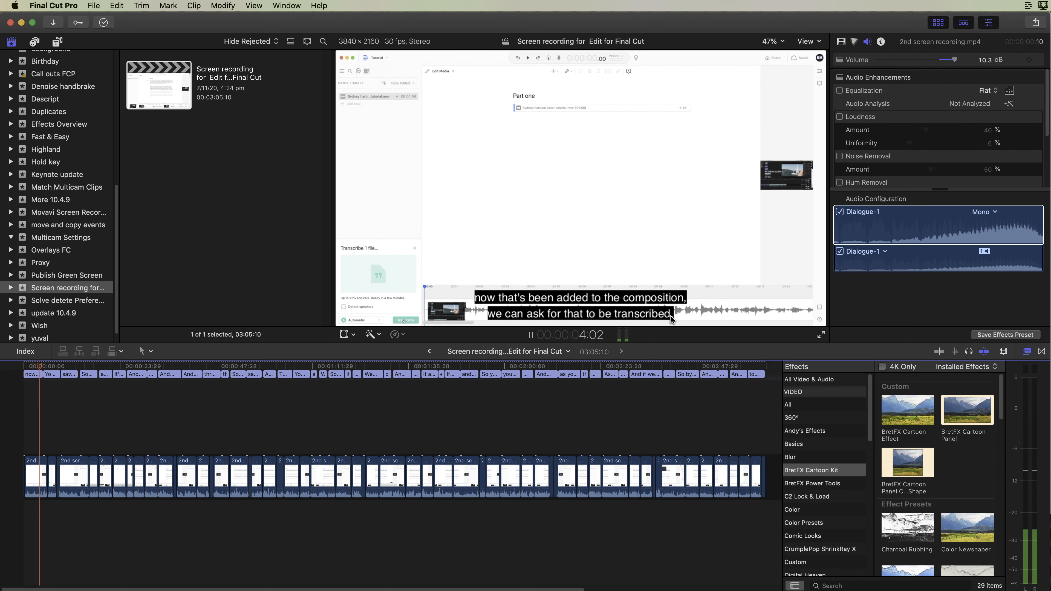
{"action": "key", "text": "space"}
{"action": "key", "text": "Left"}
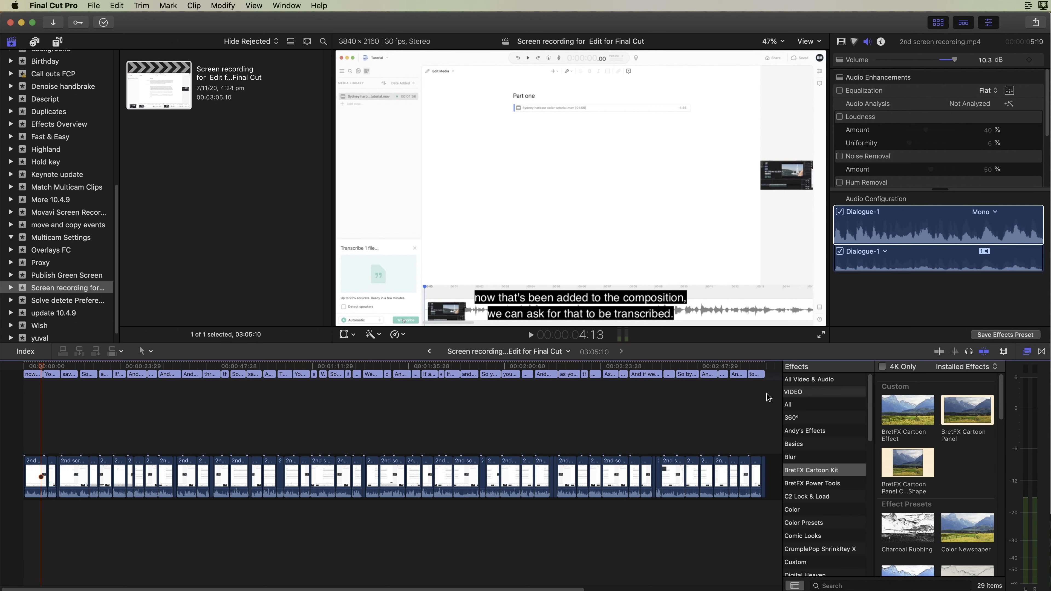
Select all the captions along the project timeline and disable them
{"action": "left_click_drag", "start_coordinate": [766, 391], "coordinate": [23, 375]}
{"action": "right_click", "coordinate": [36, 374]}
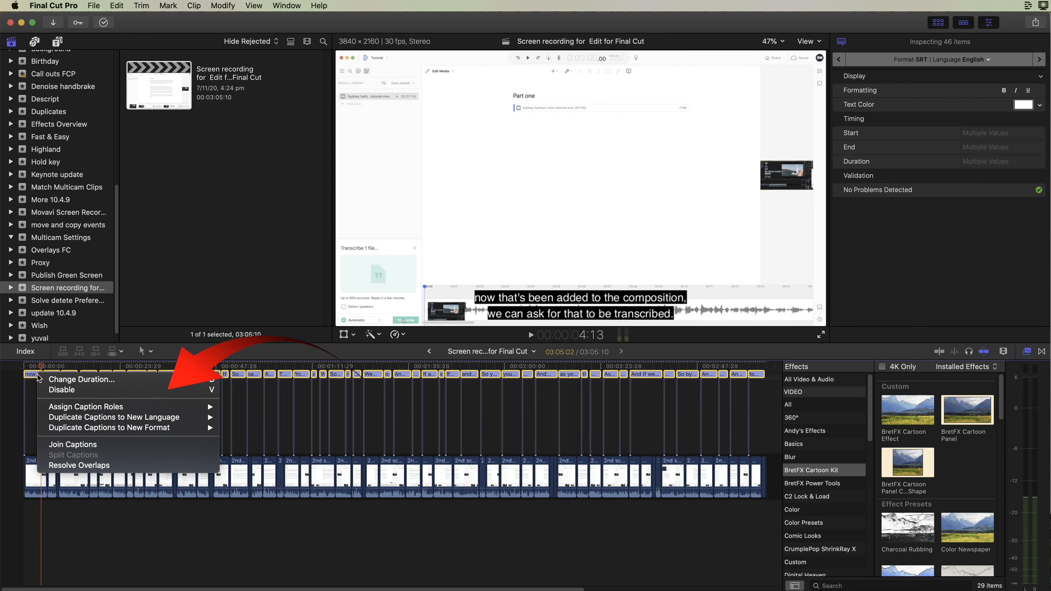
{"action": "left_click", "coordinate": [53, 388]}
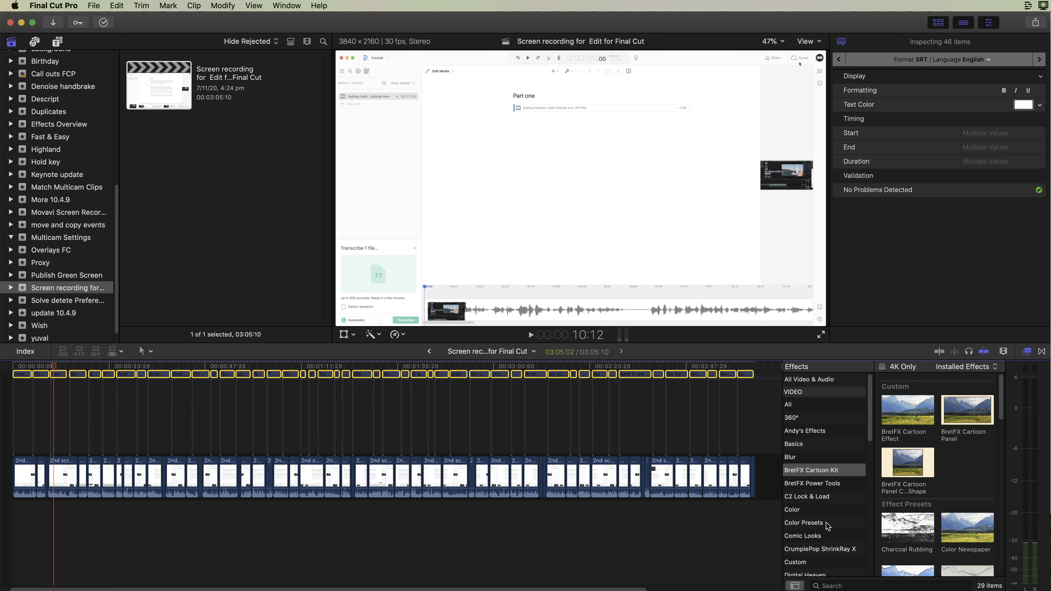
{"action": "scroll", "coordinate": [500, 517], "scroll_direction": "left", "scroll_amount": 1}
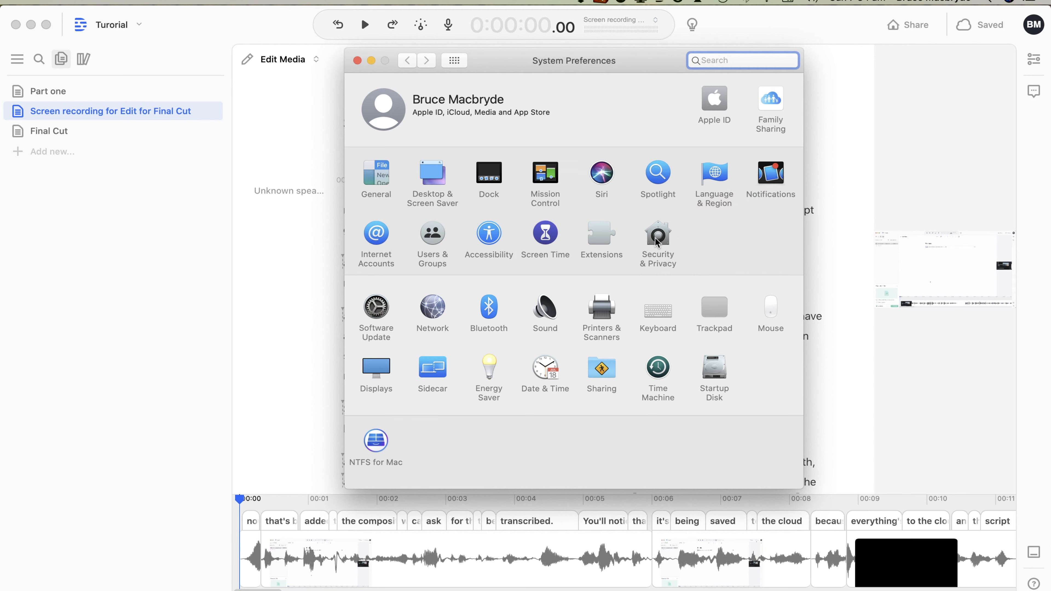
Check Descript's camera, microphone and screen recording permissions in the Security & Privacy settings, and quit System Preferences
{"action": "left_click", "coordinate": [657, 240]}
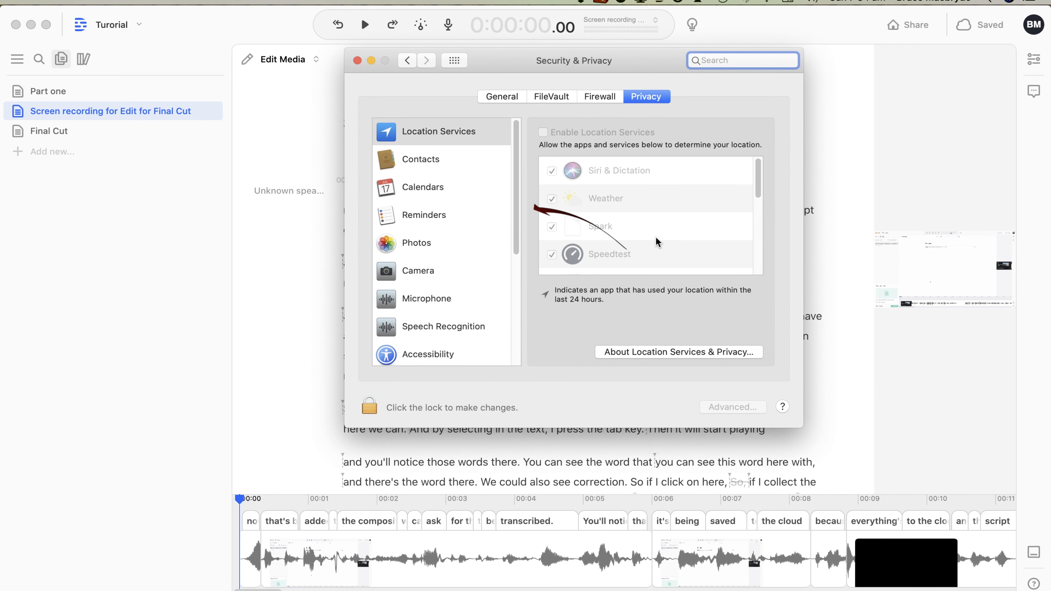
{"action": "left_click", "coordinate": [426, 277]}
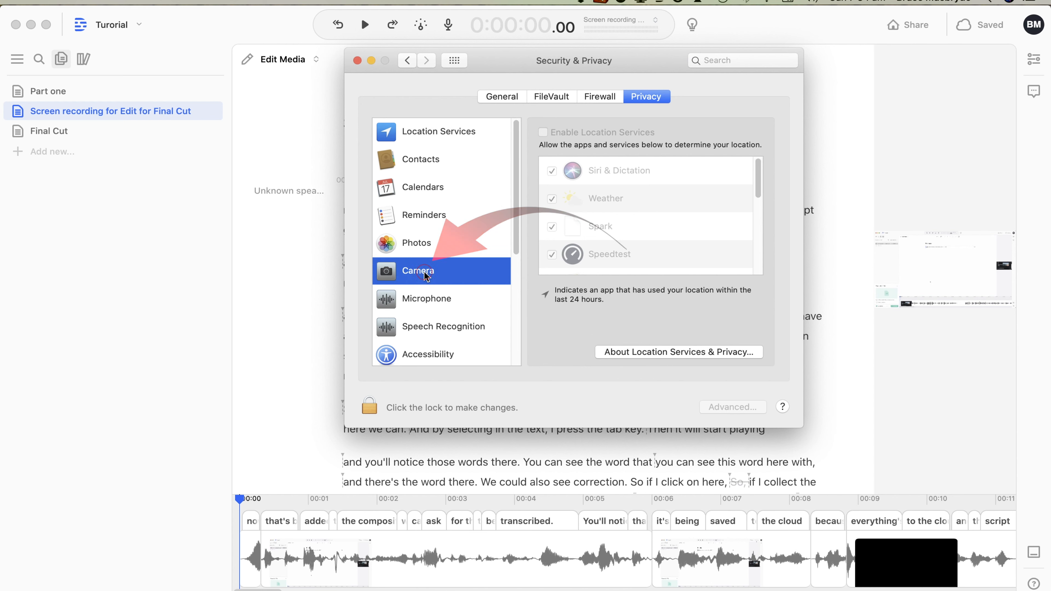
{"action": "scroll", "coordinate": [625, 251], "scroll_direction": "down", "scroll_amount": 2}
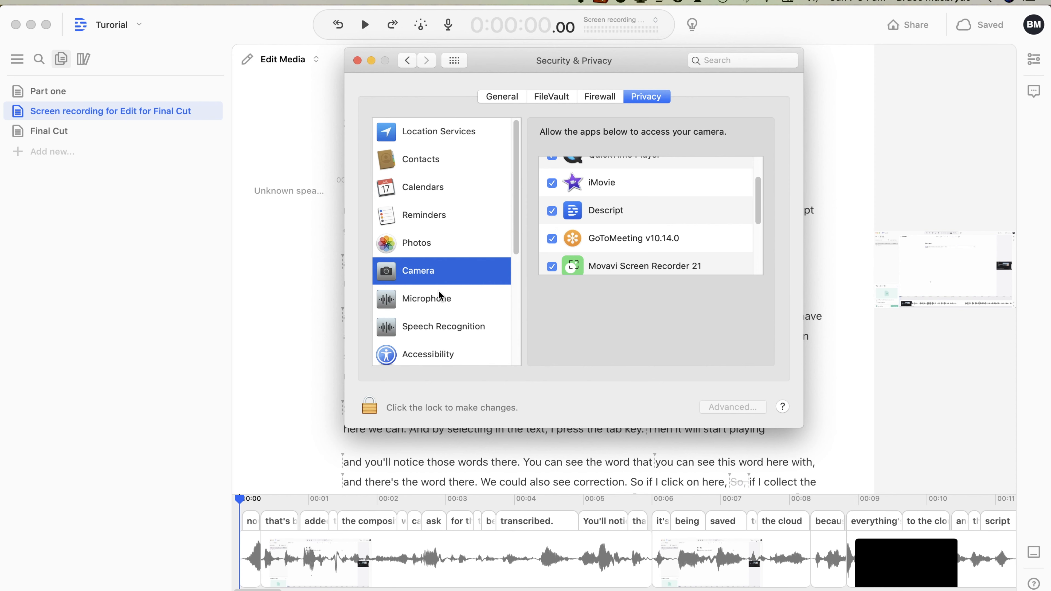
{"action": "left_click", "coordinate": [434, 299]}
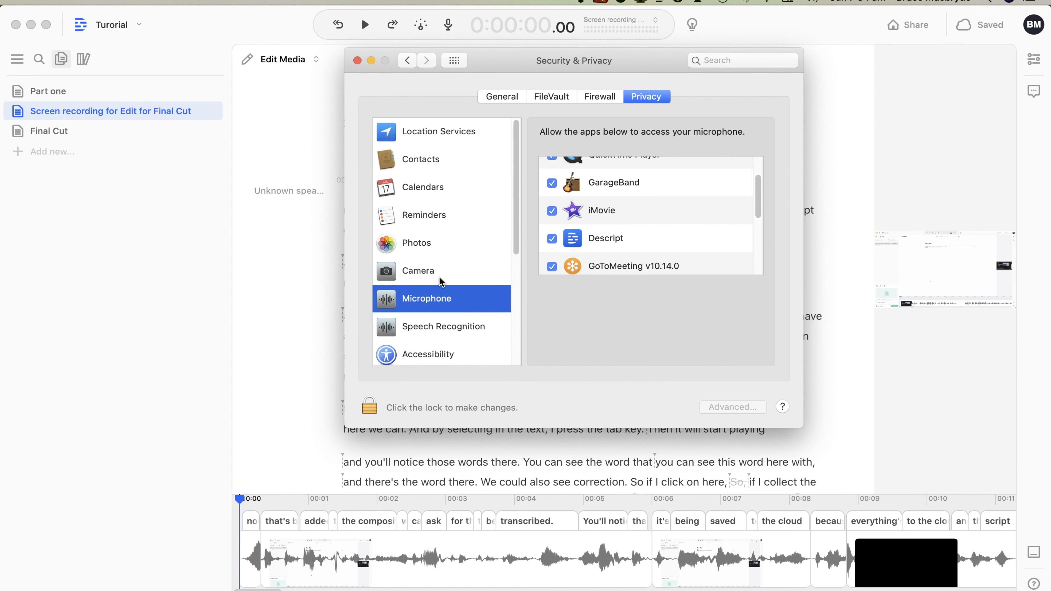
{"action": "scroll", "coordinate": [442, 282], "scroll_direction": "down", "scroll_amount": 5}
{"action": "left_click", "coordinate": [430, 265]}
{"action": "left_click", "coordinate": [426, 322]}
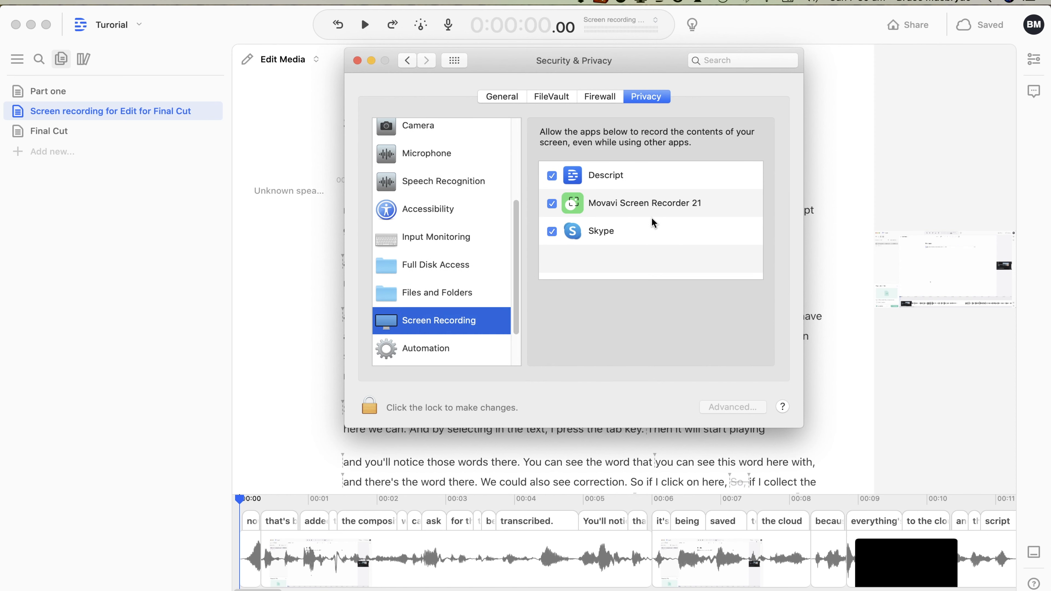
{"action": "key", "text": "super+q"}
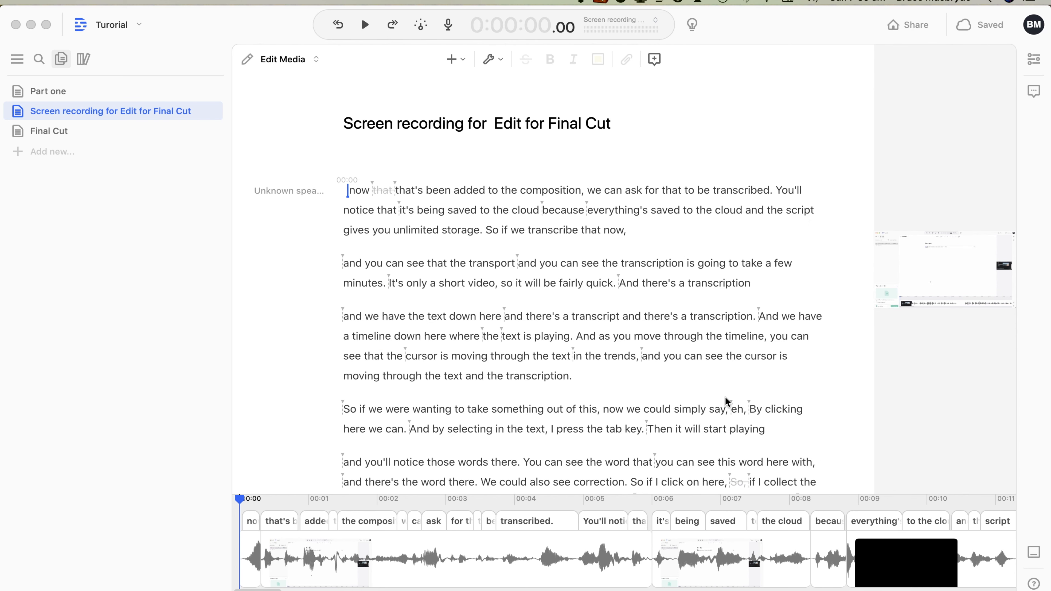
Open Descript's quick screen recorder and review its camera, microphone and computer audio options
{"action": "left_click", "coordinate": [661, 2]}
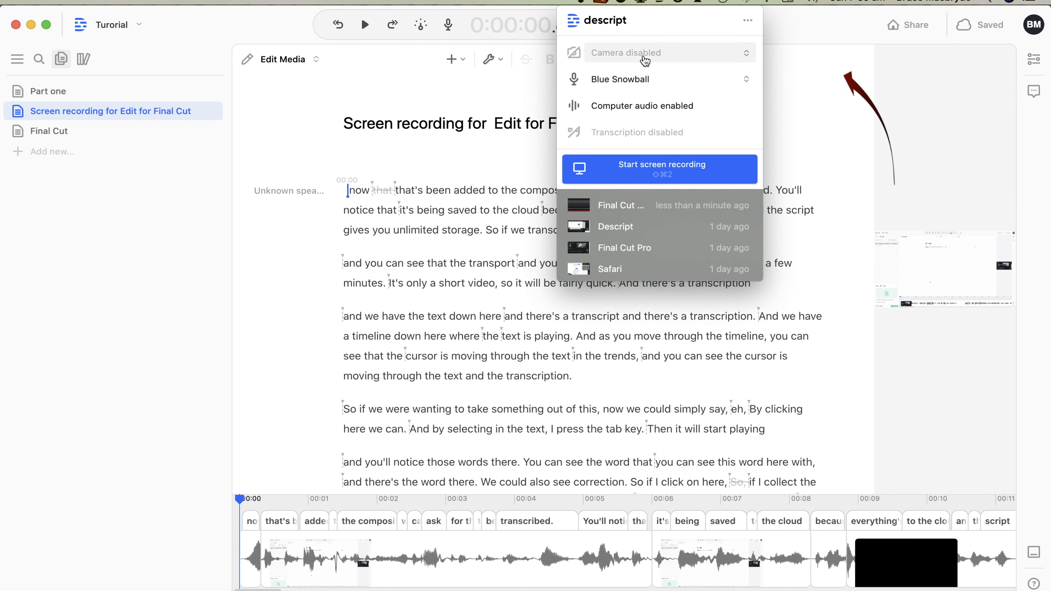
{"action": "left_click", "coordinate": [632, 54]}
{"action": "left_click", "coordinate": [627, 103]}
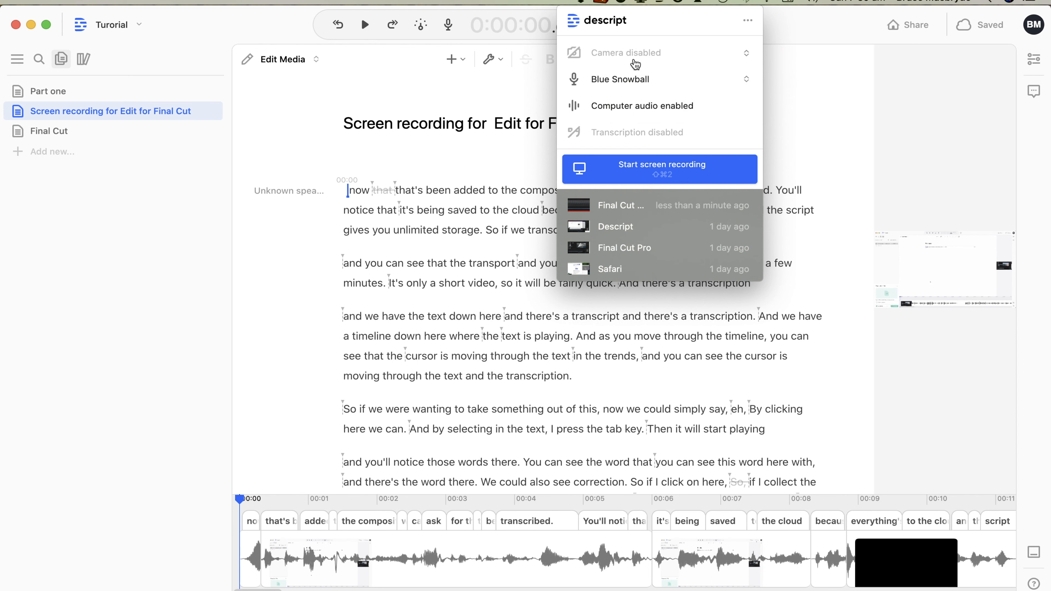
{"action": "left_click", "coordinate": [741, 81]}
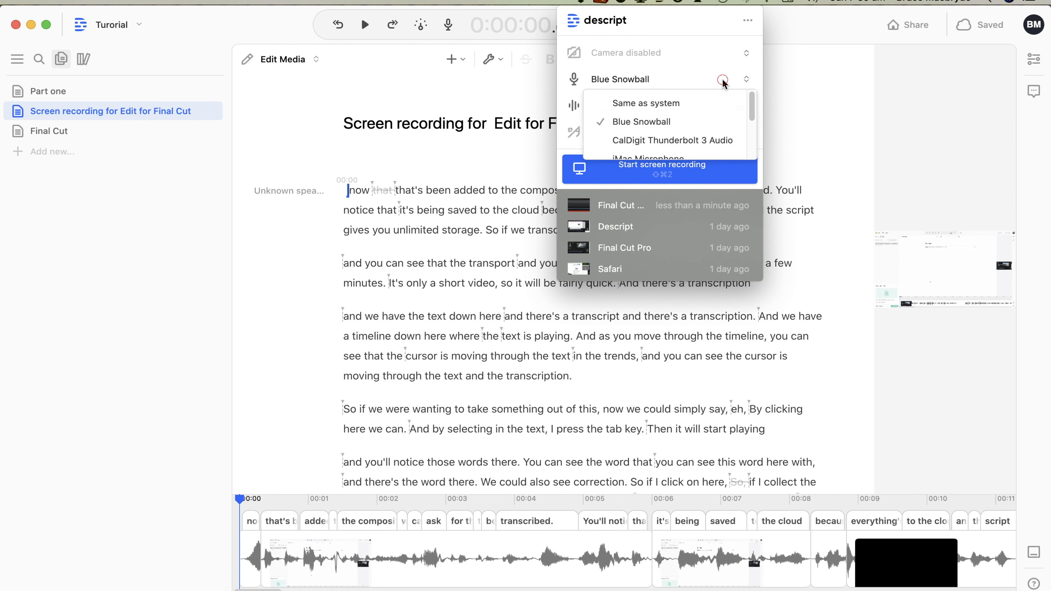
{"action": "left_click", "coordinate": [722, 80]}
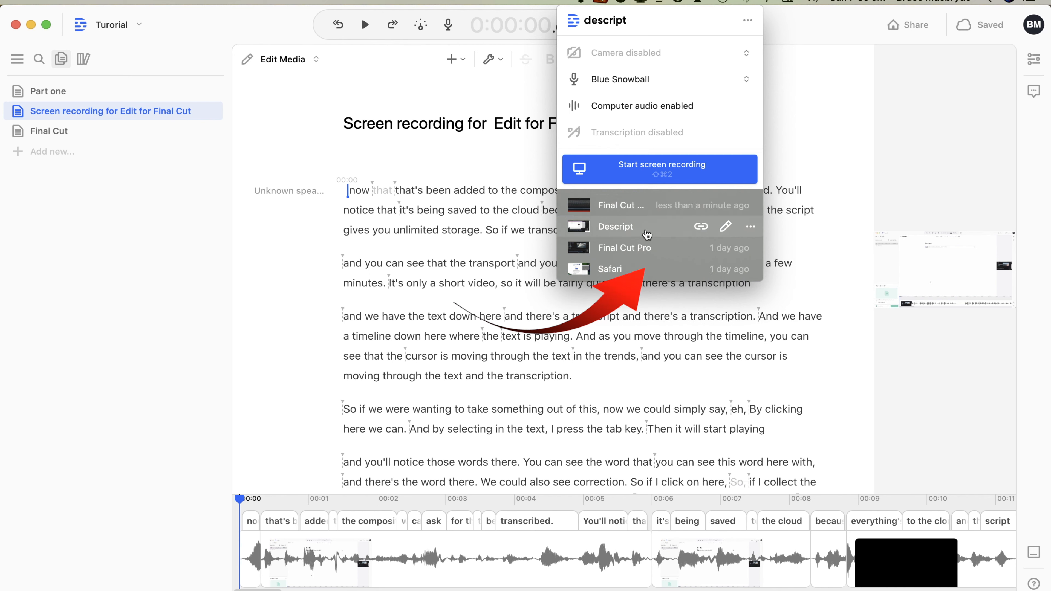
Start recording a selected screen area and play the Full Sydney Harbour timeline in Final Cut Pro from about 47 seconds
{"action": "left_click", "coordinate": [661, 168]}
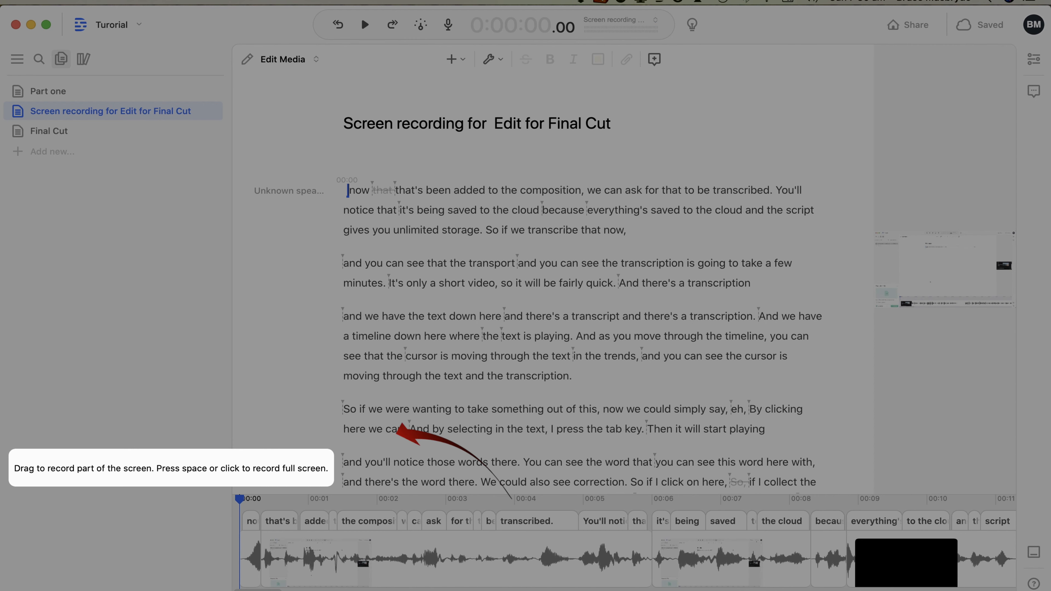
{"action": "left_click_drag", "start_coordinate": [1, 5], "coordinate": [850, 570]}
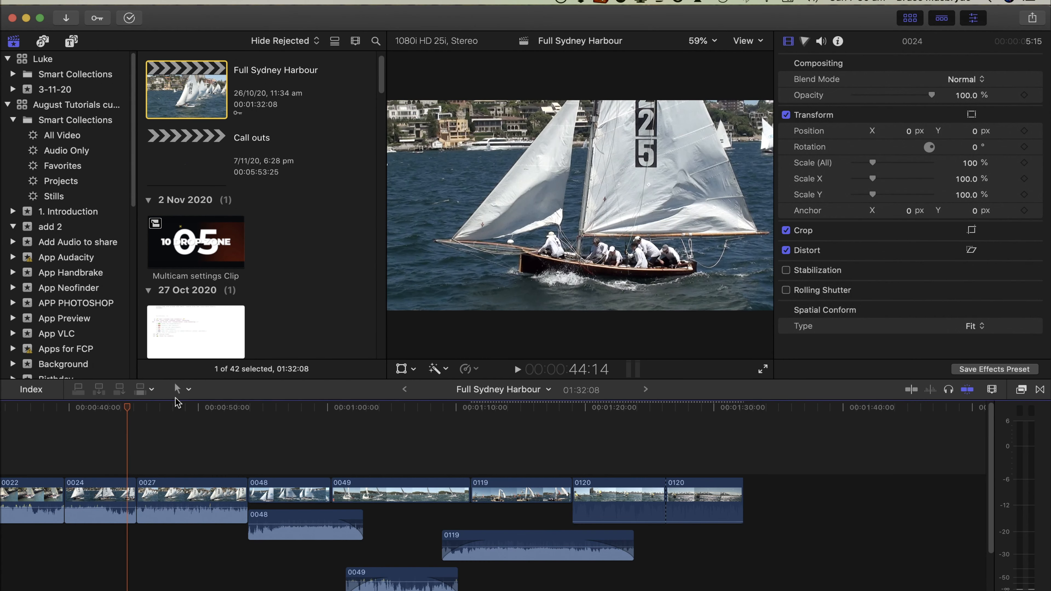
{"action": "left_click", "coordinate": [162, 410]}
{"action": "key", "text": "space"}
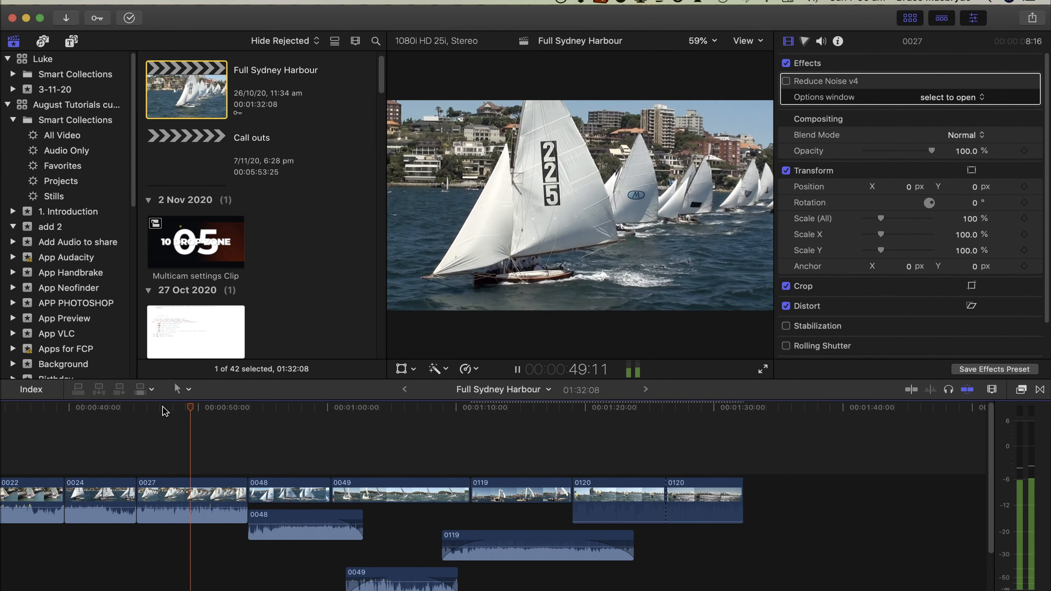
{"action": "left_click", "coordinate": [68, 121]}
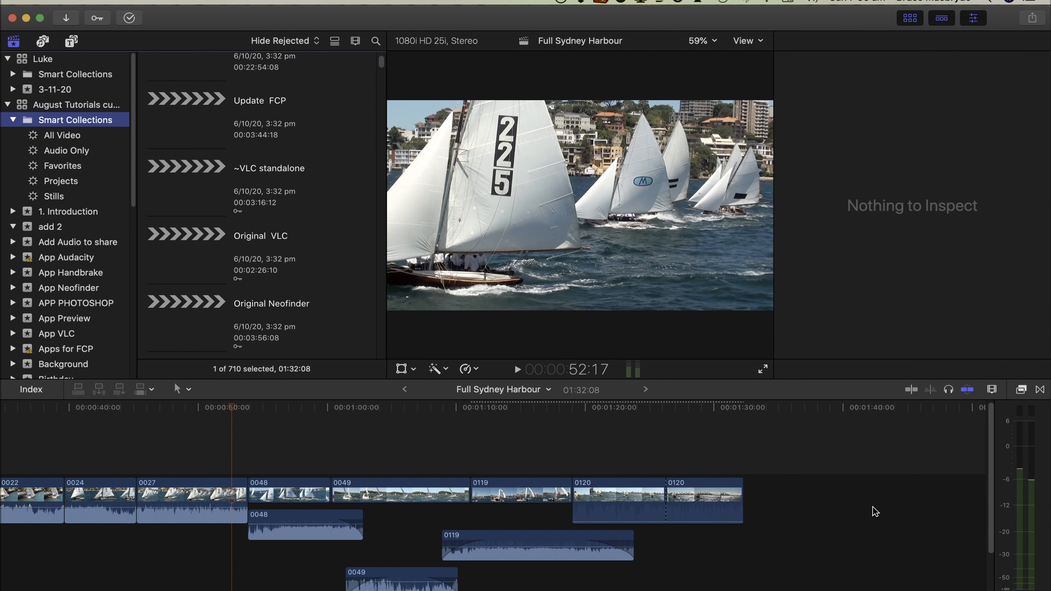
Select clip 0119 in the Full Sydney Harbour timeline and open its Color Board adjustments
{"action": "left_click", "coordinate": [527, 493]}
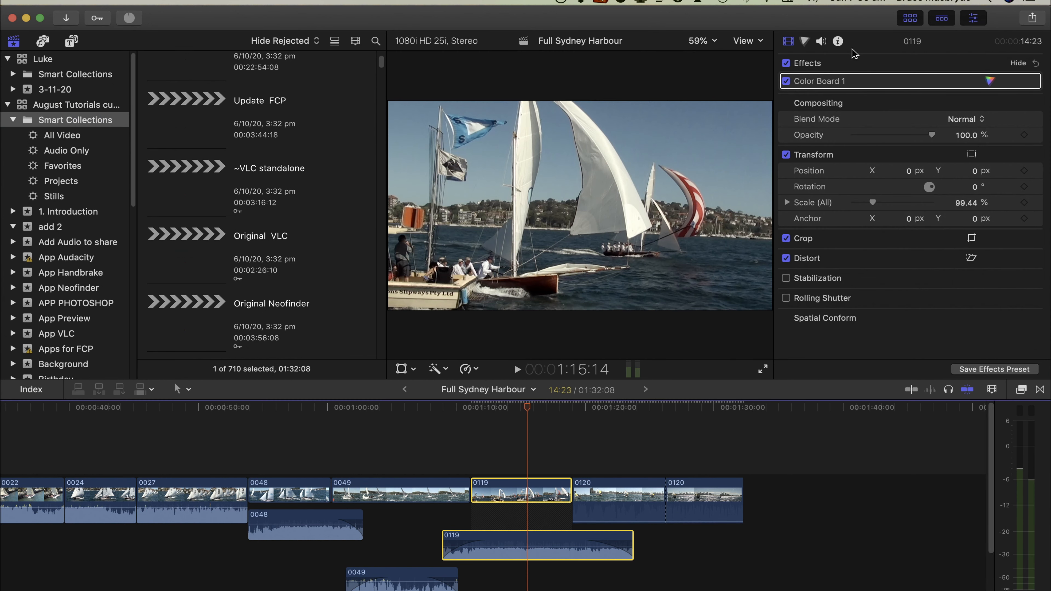
{"action": "left_click", "coordinate": [805, 41]}
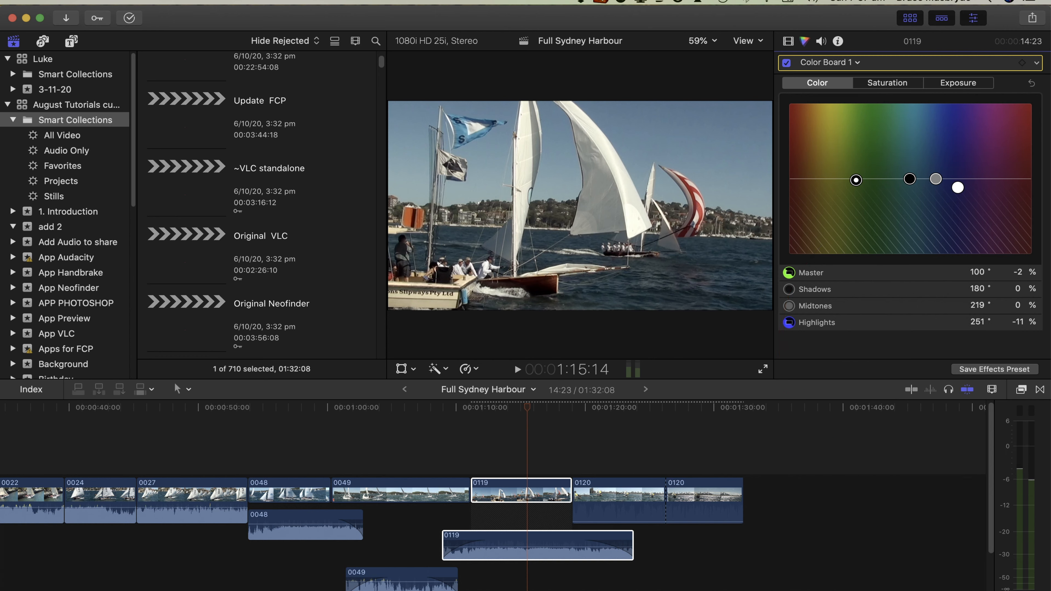
Switch to Descript, open the Final Cut composition and enlarge its video preview
{"action": "key", "text": "super+Tab"}
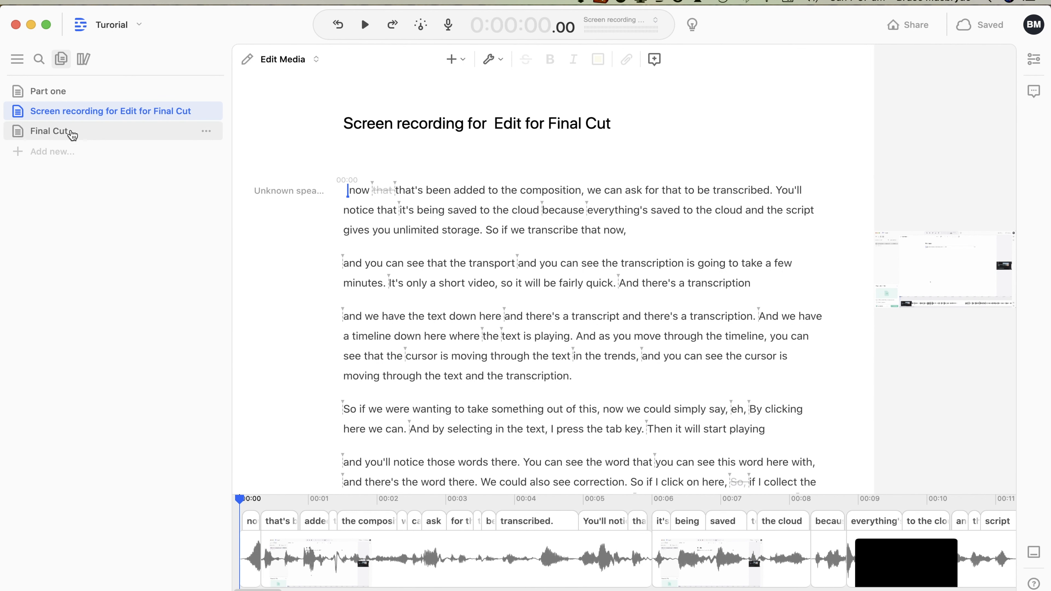
{"action": "left_click", "coordinate": [49, 131]}
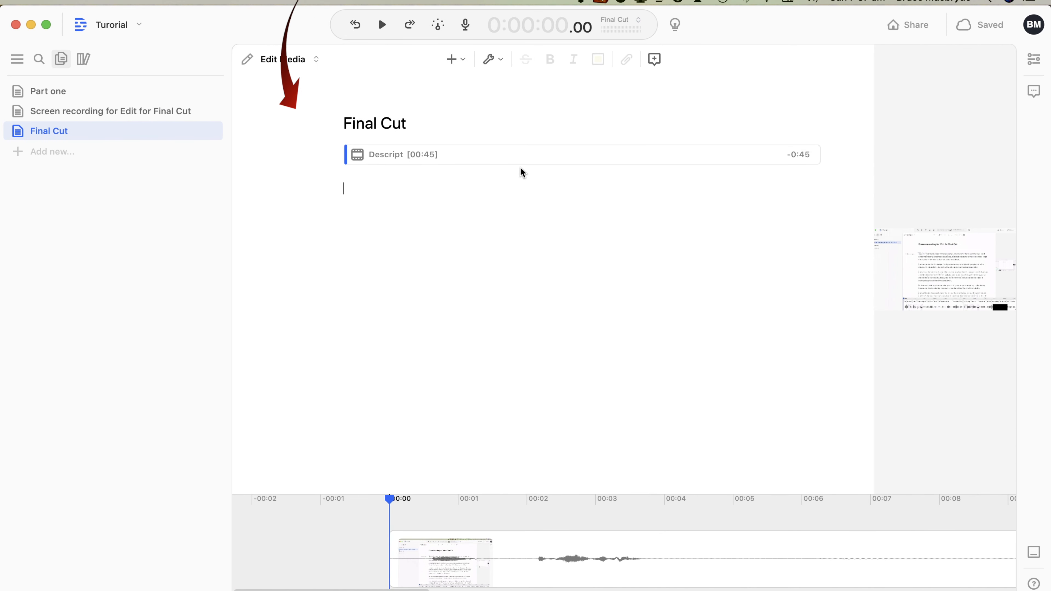
{"action": "left_click", "coordinate": [416, 154]}
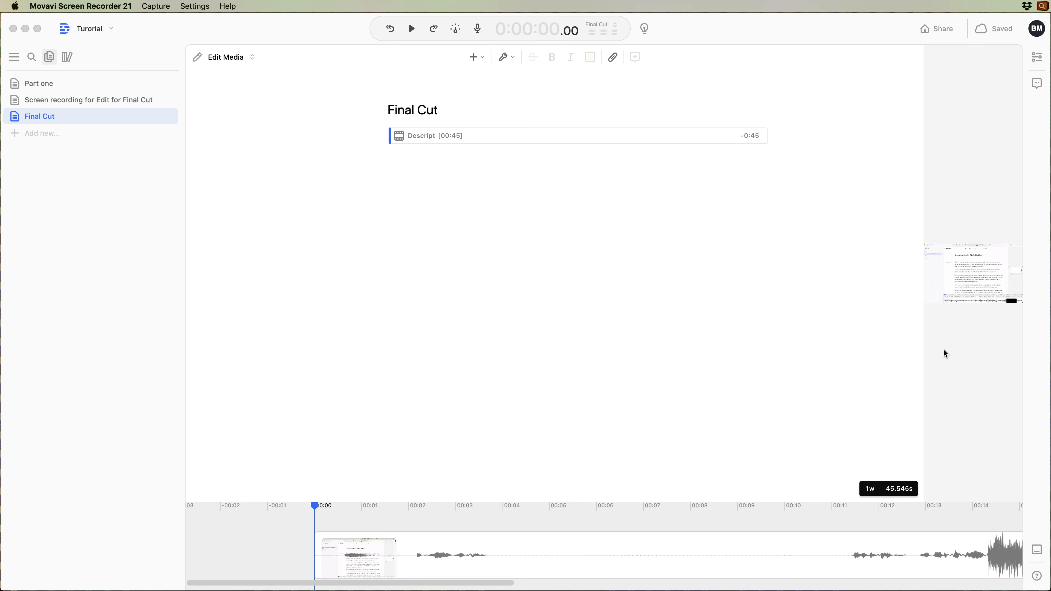
{"action": "left_click", "coordinate": [924, 305]}
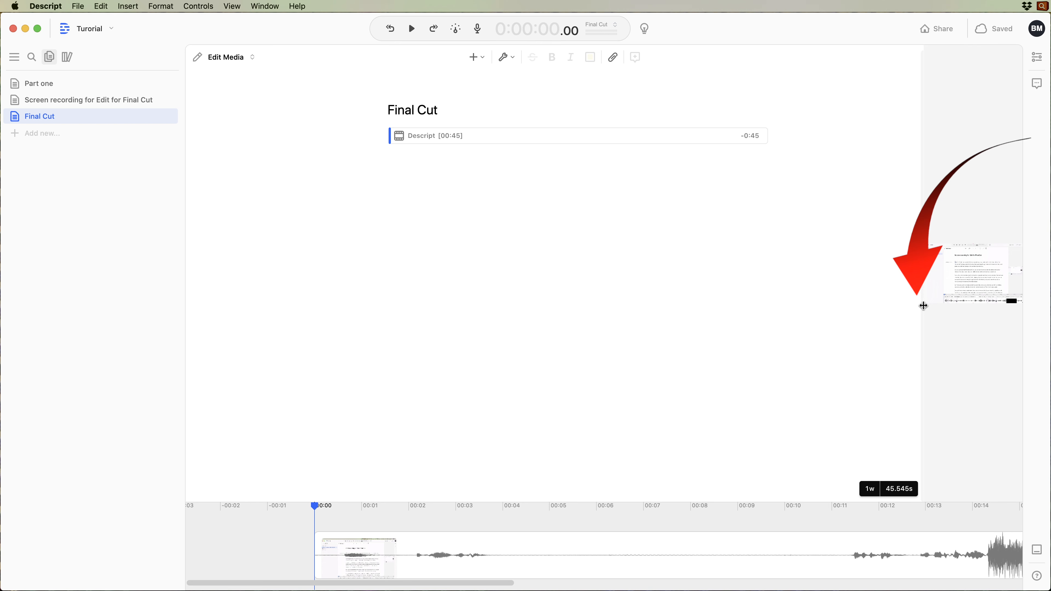
{"action": "left_click_drag", "start_coordinate": [923, 306], "coordinate": [686, 301]}
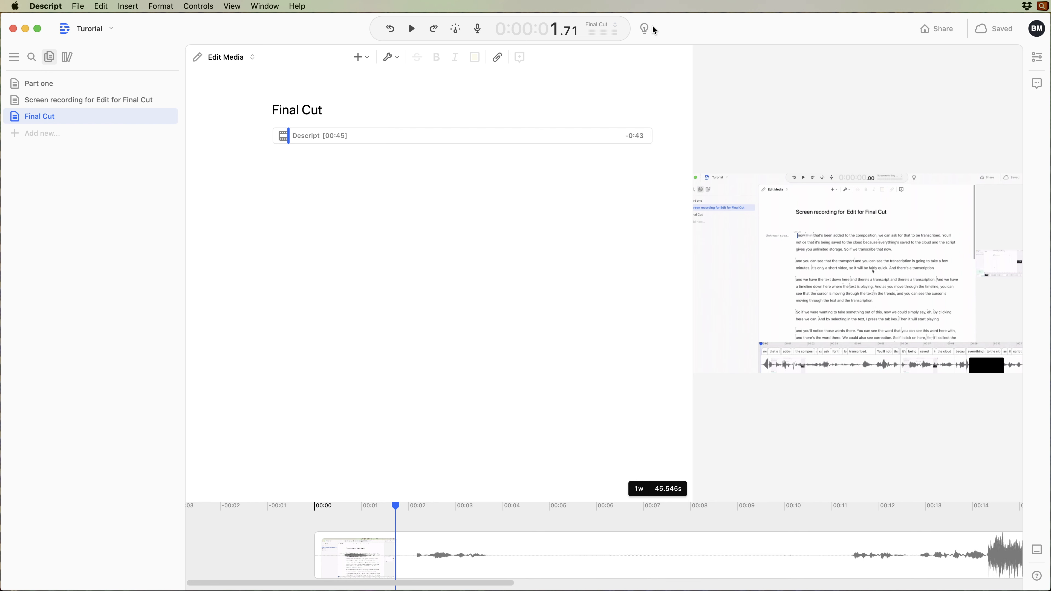
Add a Zoom and Pan cue on the script track at about 1.7 seconds by searching the available actions
{"action": "left_click", "coordinate": [645, 29]}
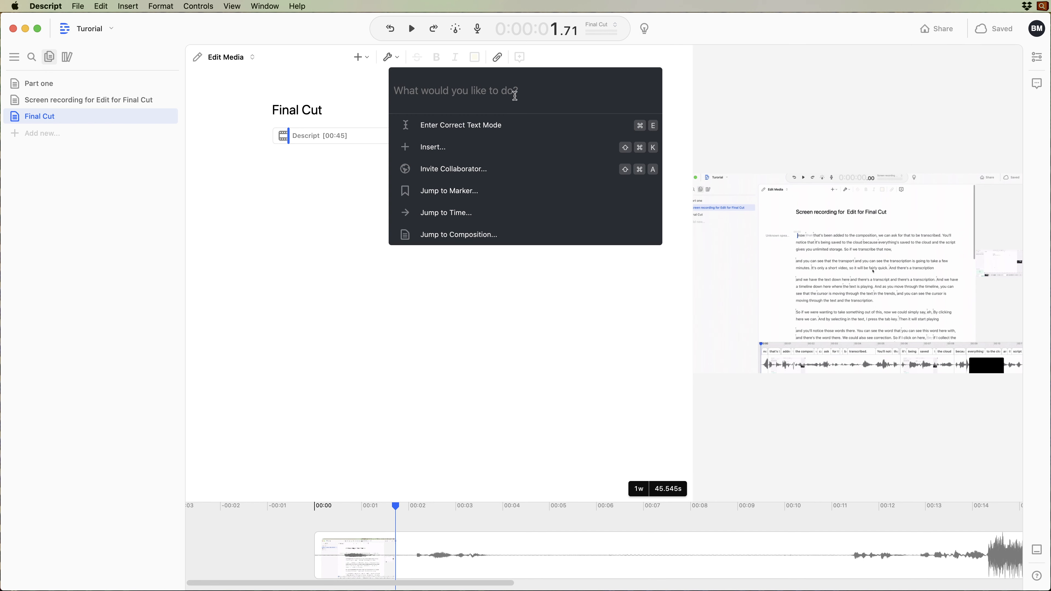
{"action": "type", "text": "zoom"}
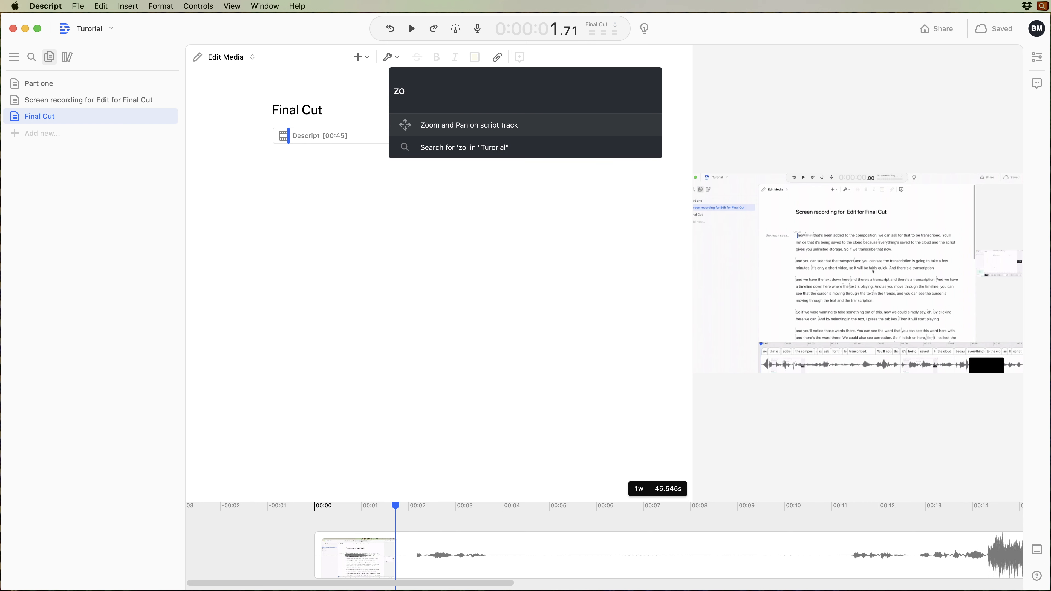
{"action": "left_click", "coordinate": [469, 129]}
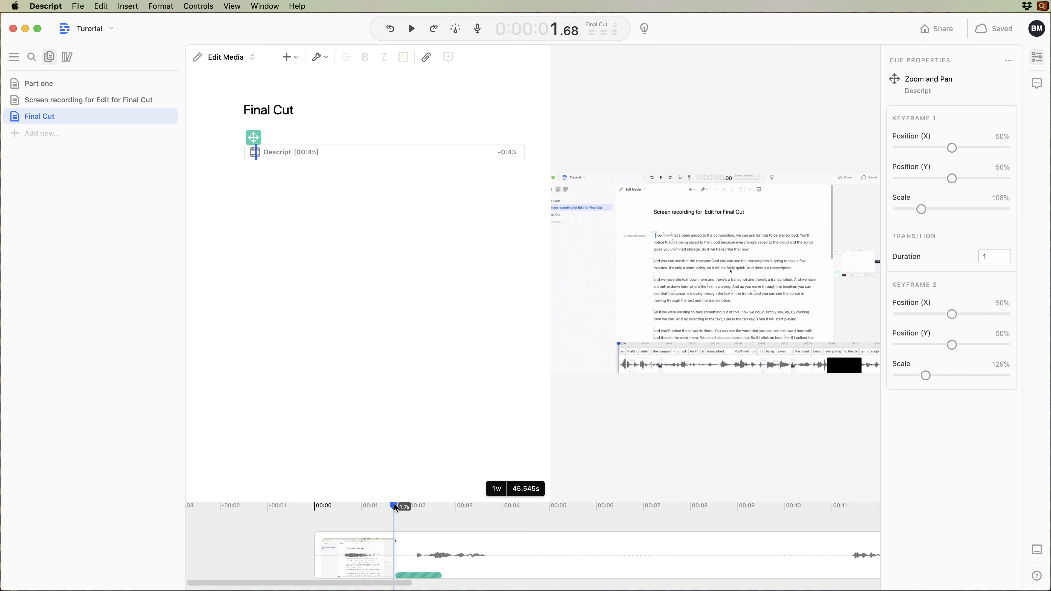
Set the Zoom and Pan cue's Keyframe 2 scale to 313% and play the zoom back
{"action": "key", "text": "space"}
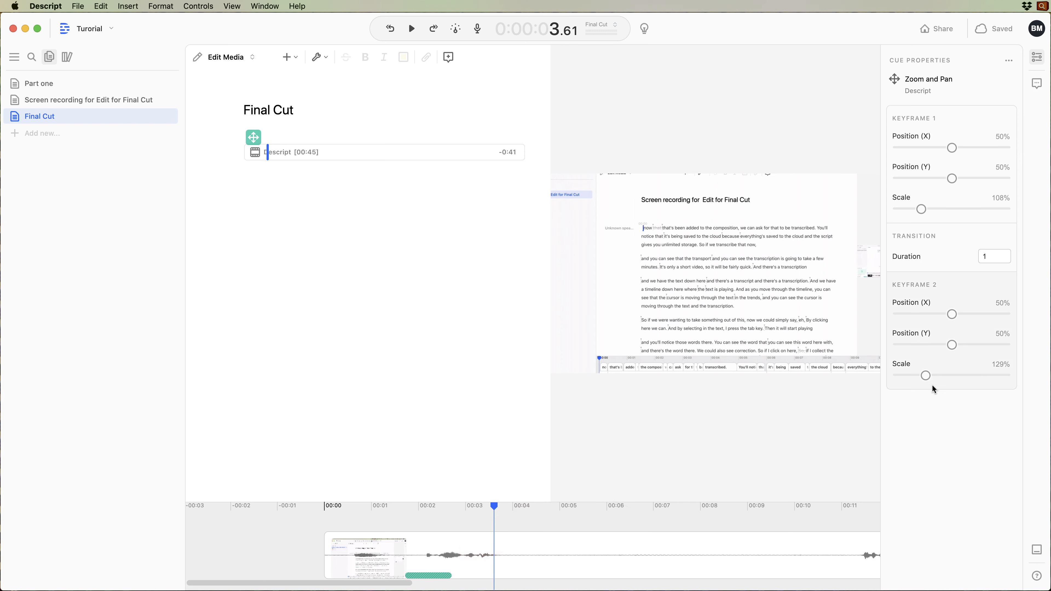
{"action": "left_click_drag", "start_coordinate": [925, 376], "coordinate": [966, 377]}
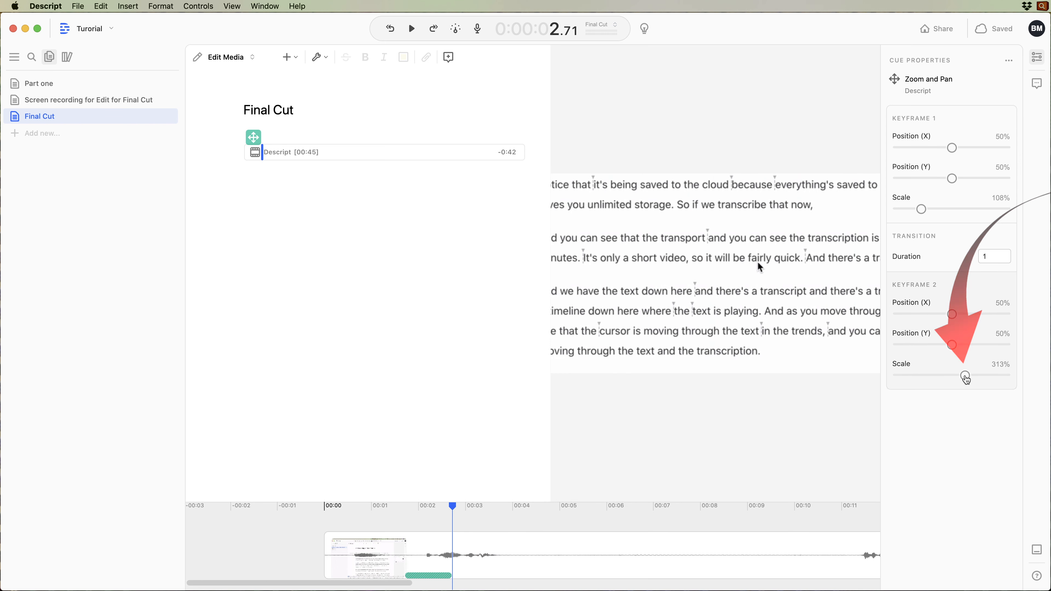
{"action": "left_click", "coordinate": [407, 512]}
{"action": "key", "text": "space"}
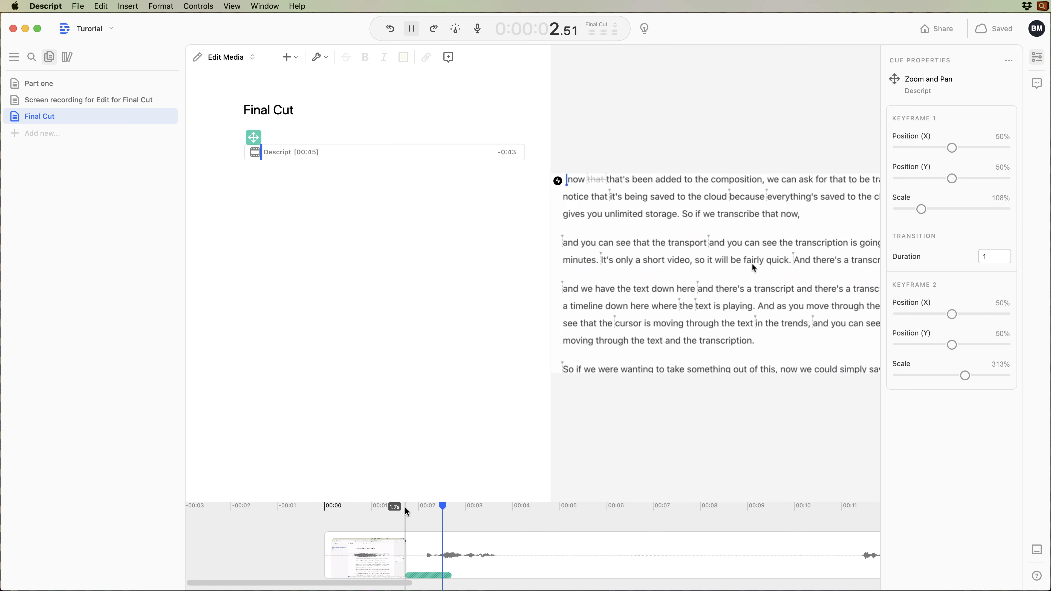
Place the playhead where the zoom ends, at about 2.7 seconds, and open the clip's editing options there
{"action": "left_click", "coordinate": [452, 547]}
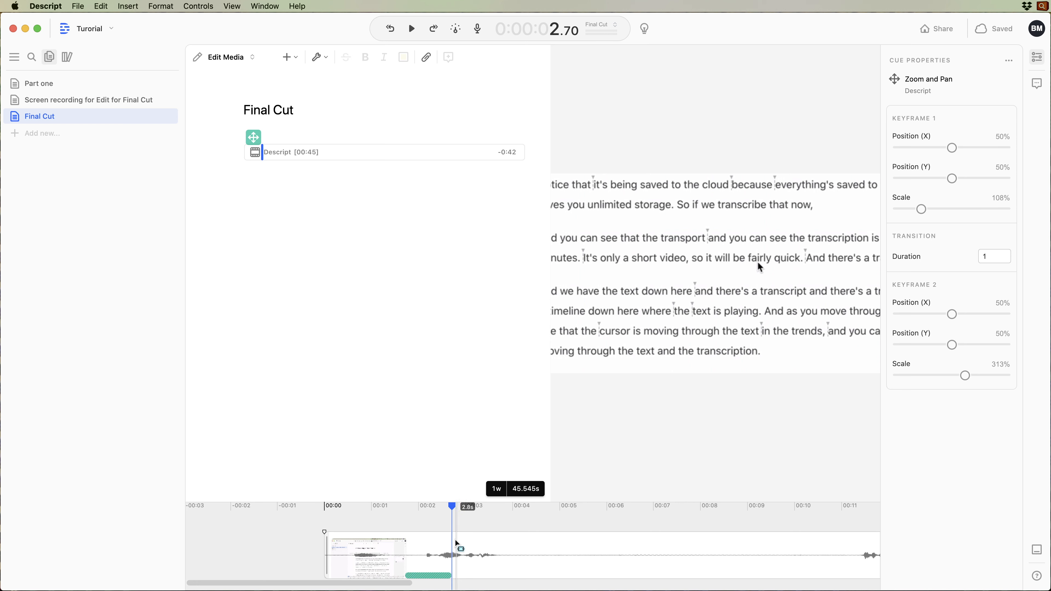
{"action": "right_click", "coordinate": [454, 549]}
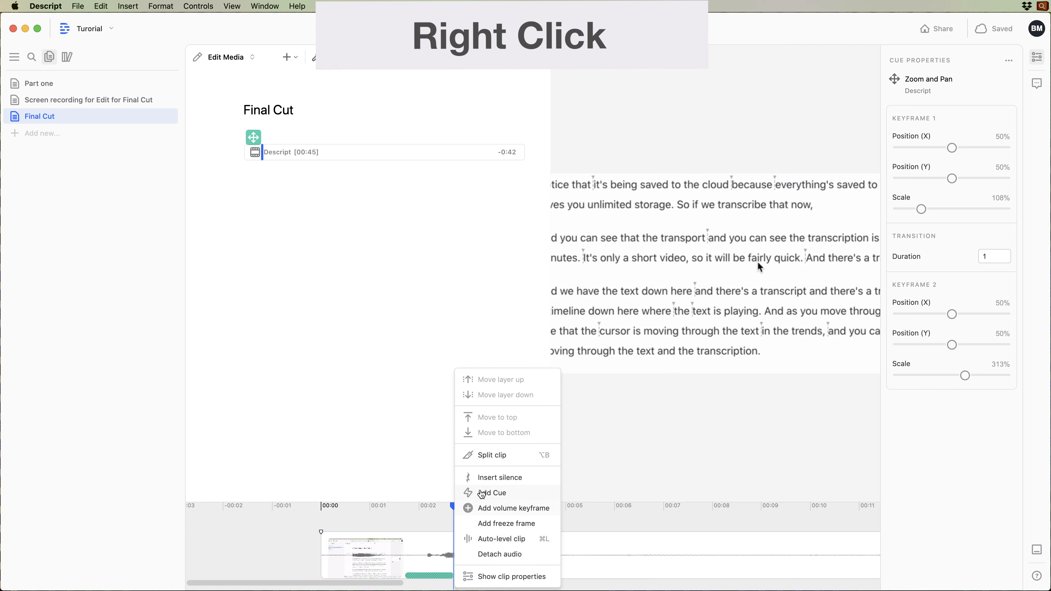
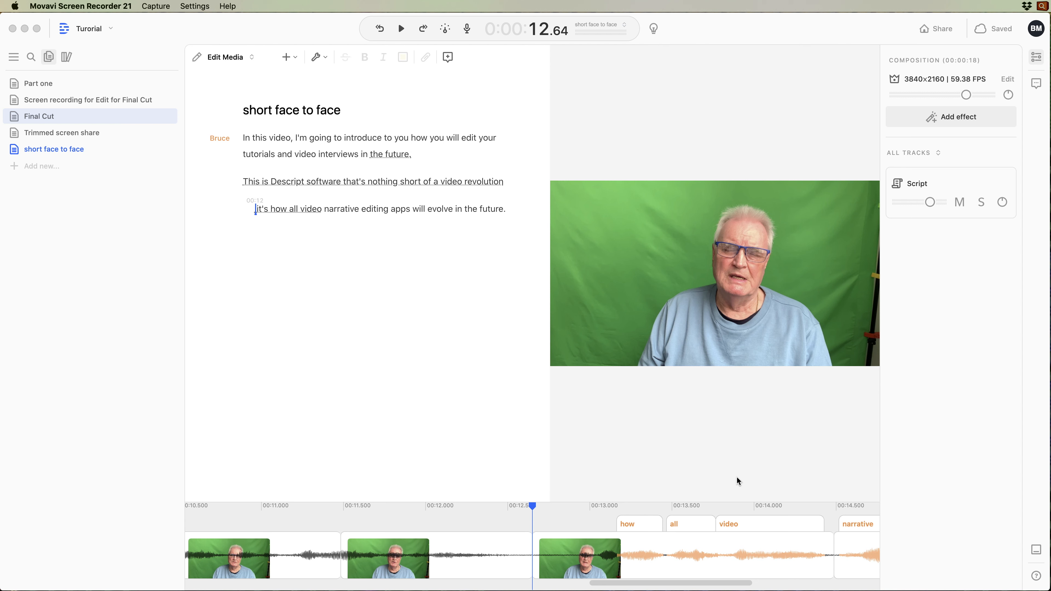
Hide the script in the short face to face composition and play the edited video from its beginning
{"action": "left_click", "coordinate": [1034, 553]}
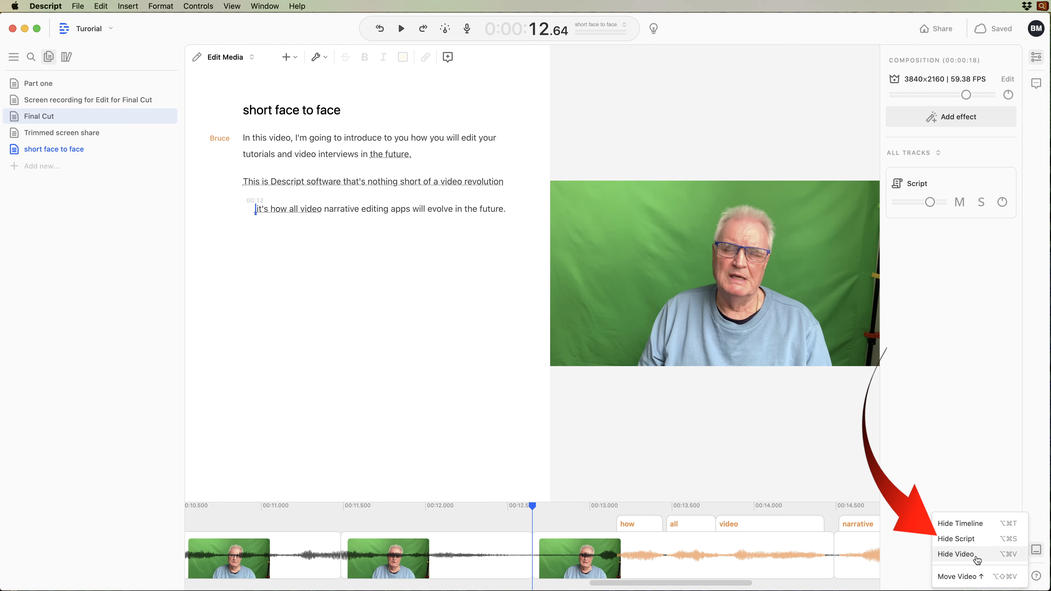
{"action": "left_click", "coordinate": [968, 538]}
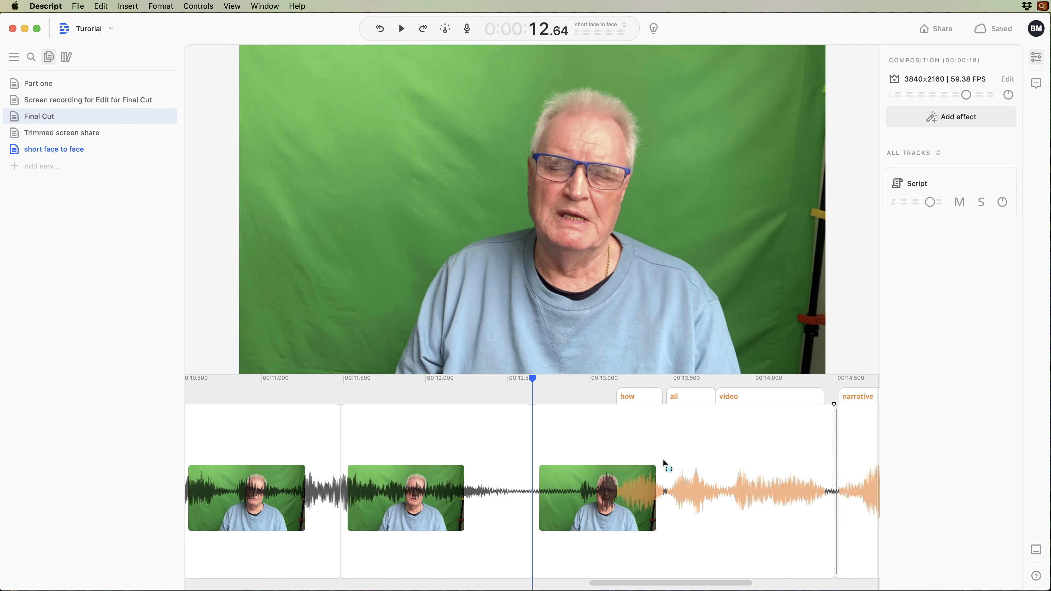
{"action": "scroll", "coordinate": [502, 453], "scroll_direction": "left", "scroll_amount": 15}
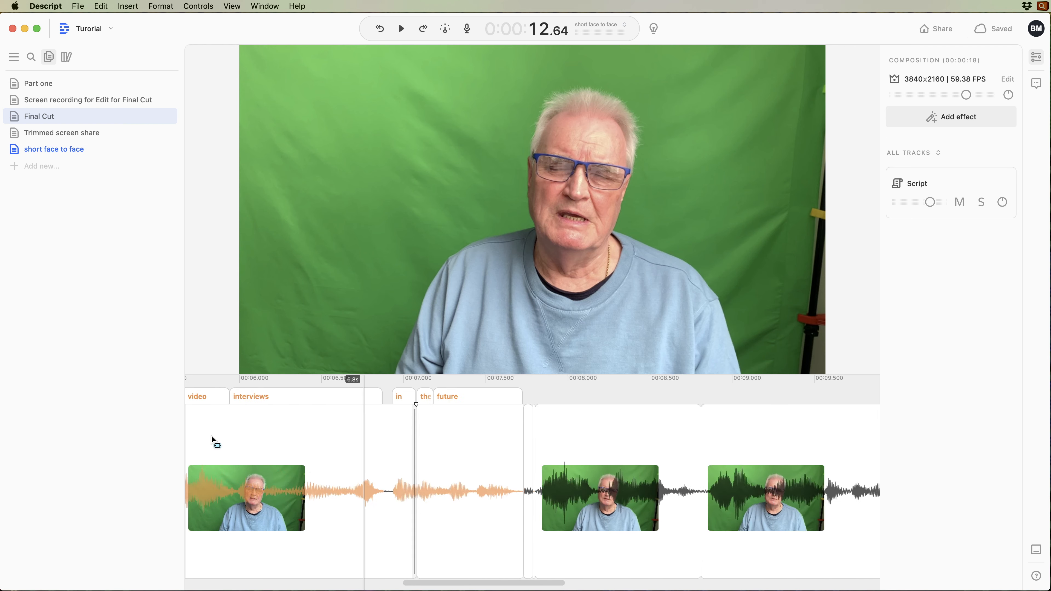
{"action": "scroll", "coordinate": [213, 440], "scroll_direction": "left", "scroll_amount": 20}
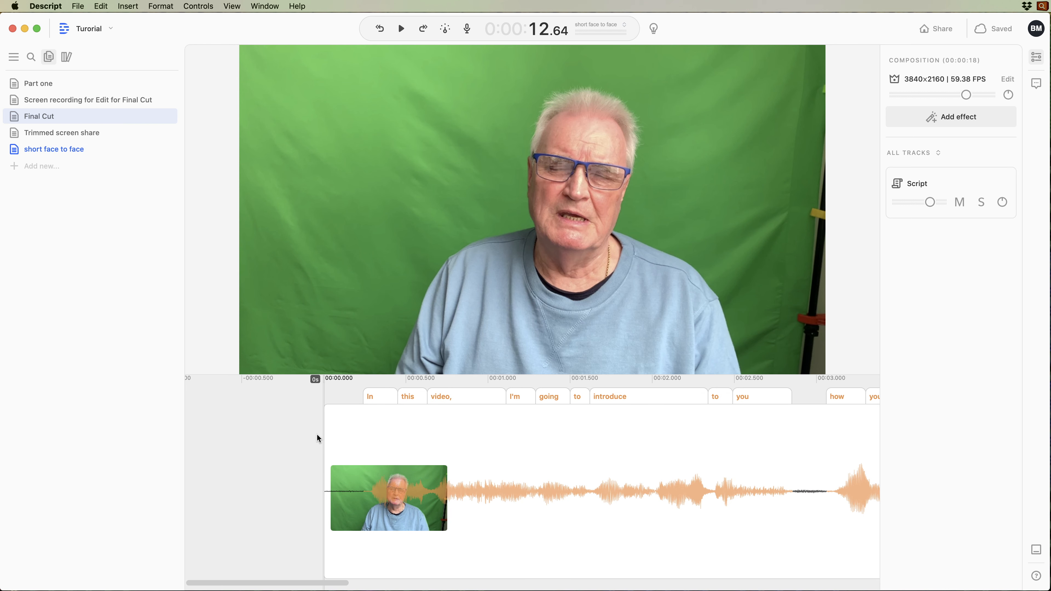
{"action": "key", "text": "space"}
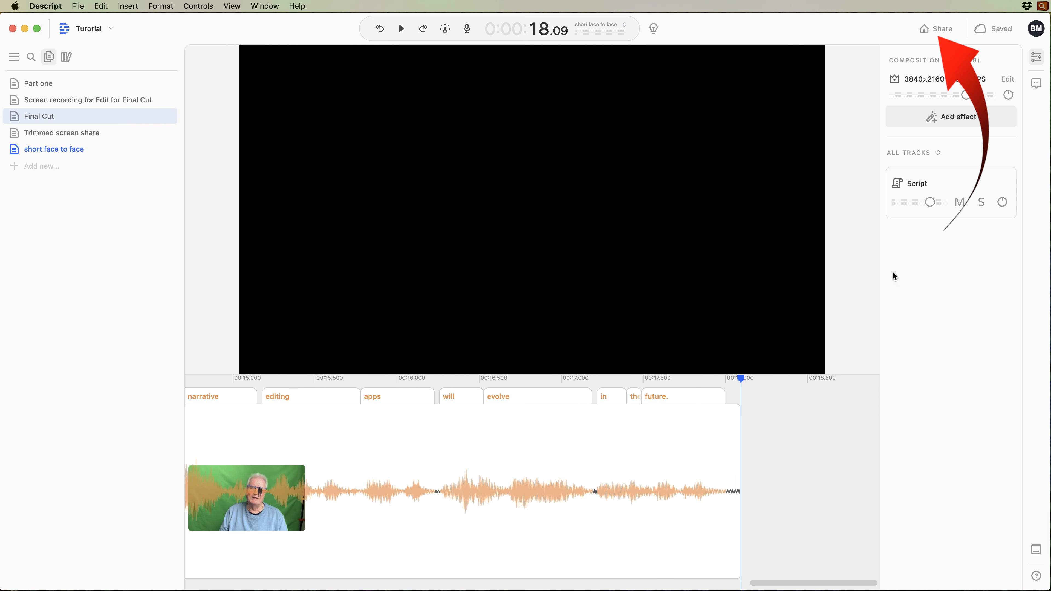
Export the short face to face composition for use in Final Cut Pro
{"action": "left_click", "coordinate": [938, 29]}
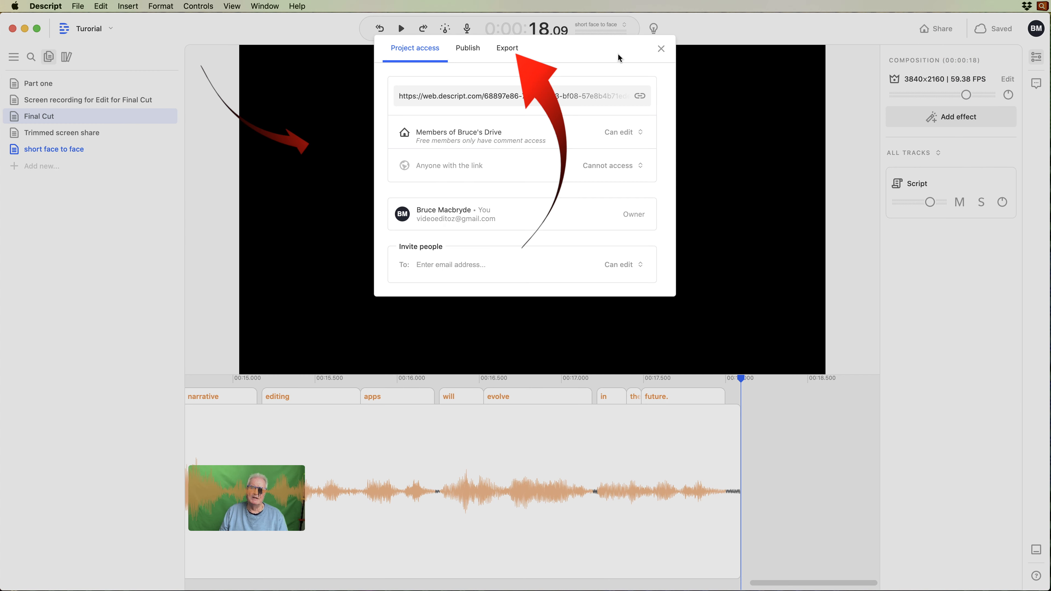
{"action": "left_click", "coordinate": [508, 49]}
{"action": "left_click", "coordinate": [488, 173]}
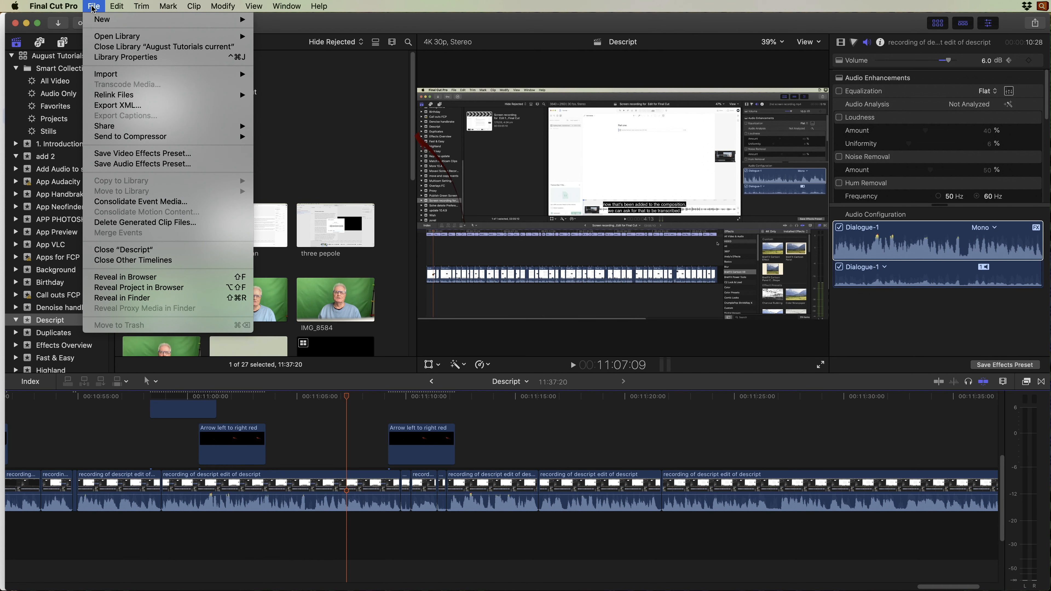
In Final Cut Pro, import the exported XML and open the short face to face project in the timeline
{"action": "mouse_move", "coordinate": [169, 75]}
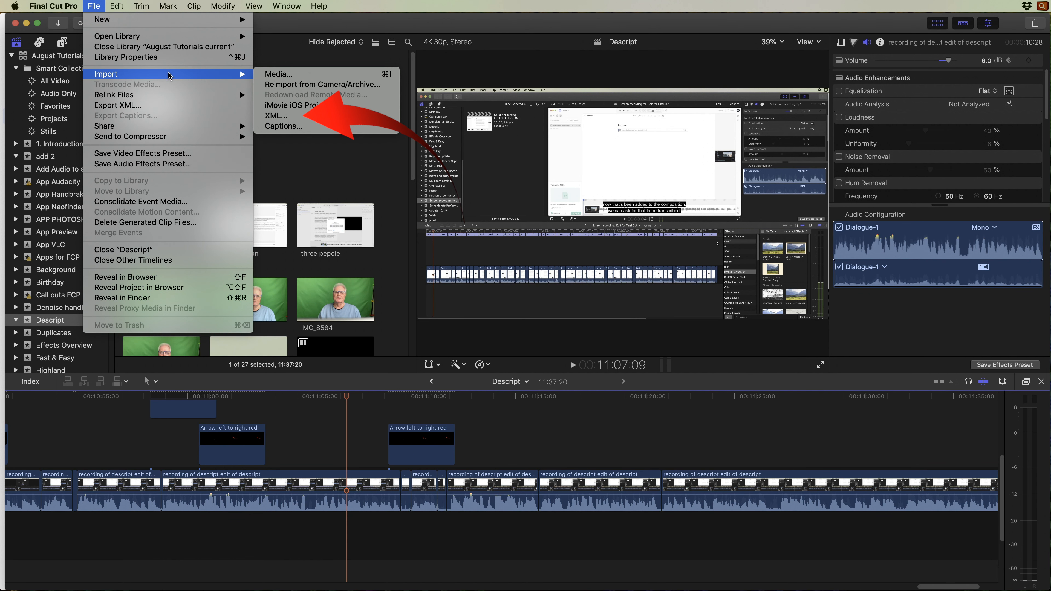
{"action": "left_click", "coordinate": [290, 117]}
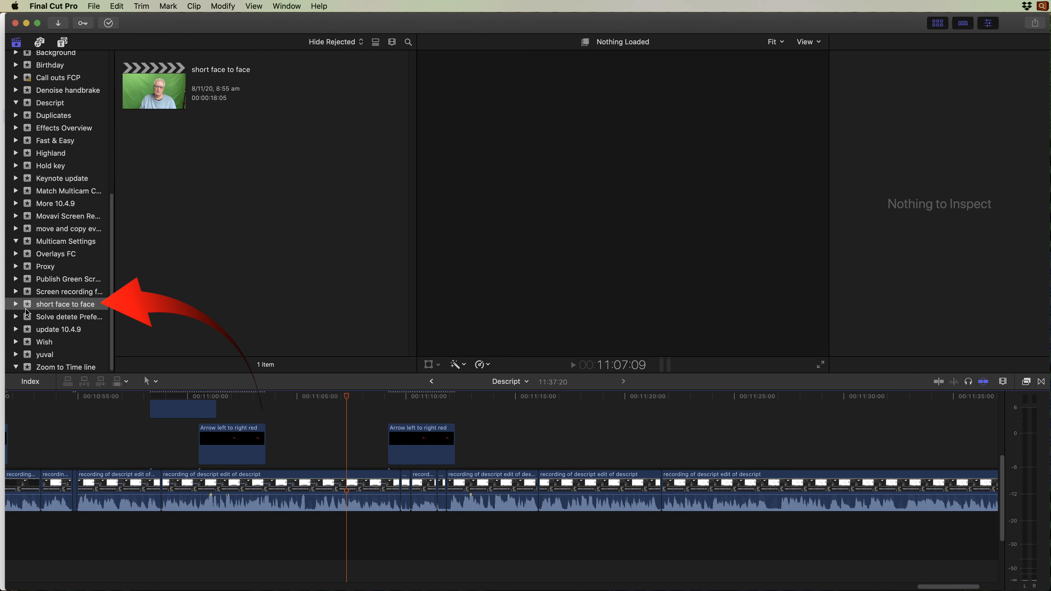
{"action": "left_click", "coordinate": [164, 82]}
{"action": "left_click", "coordinate": [165, 82]}
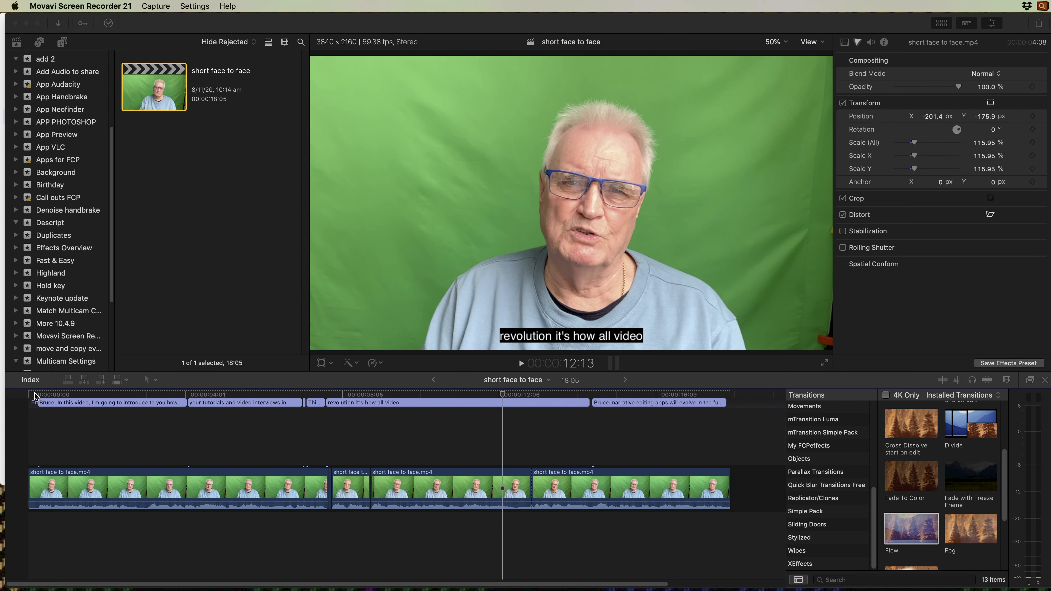
Move through the short face to face timeline to check the imported captions against the video
{"action": "left_click", "coordinate": [35, 396]}
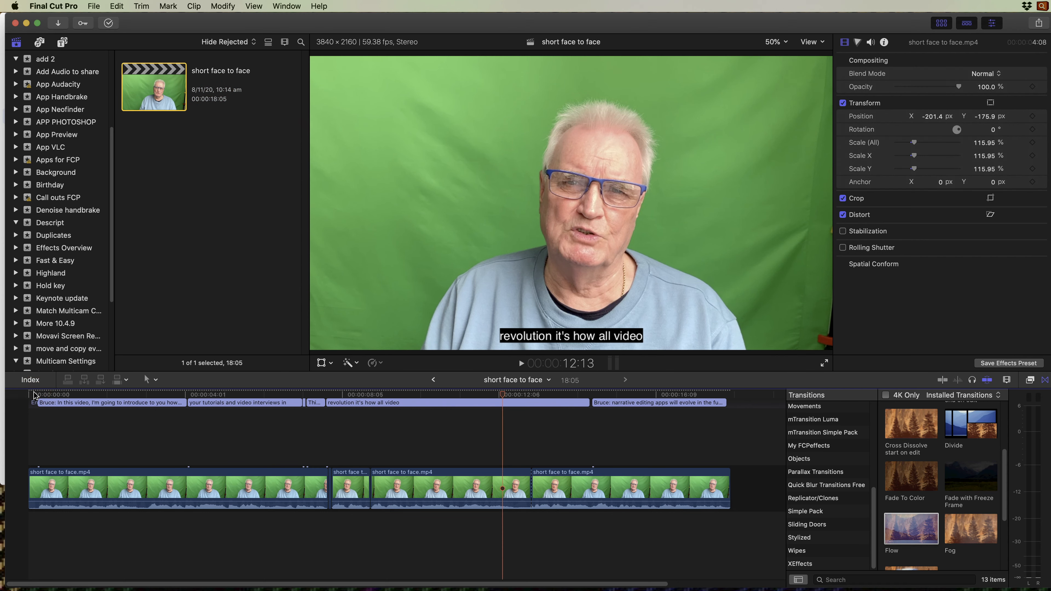
{"action": "left_click", "coordinate": [177, 394]}
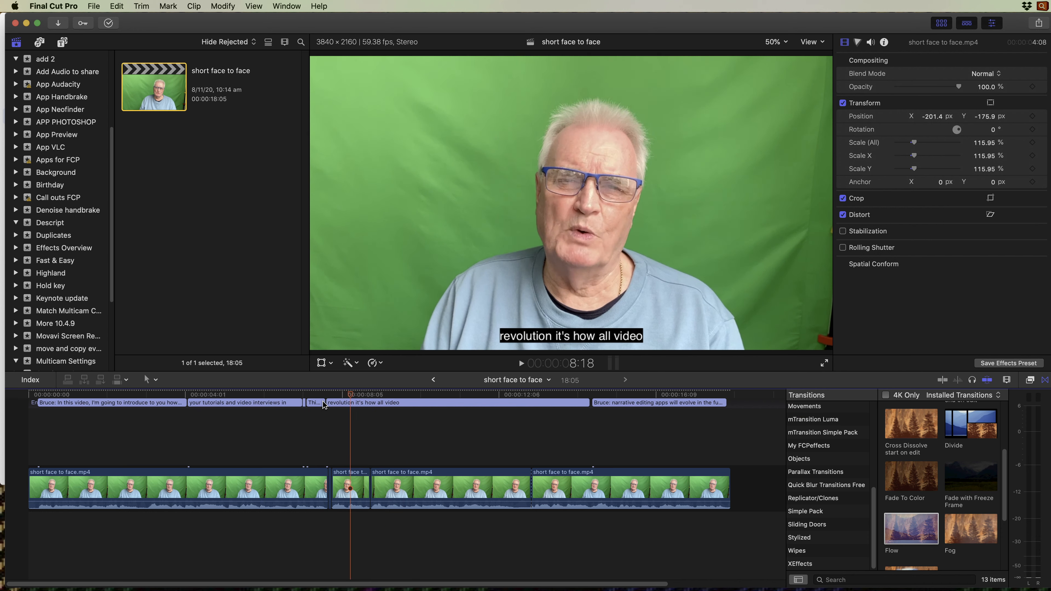
{"action": "left_click", "coordinate": [237, 405]}
{"action": "left_click_drag", "start_coordinate": [235, 402], "coordinate": [235, 402]}
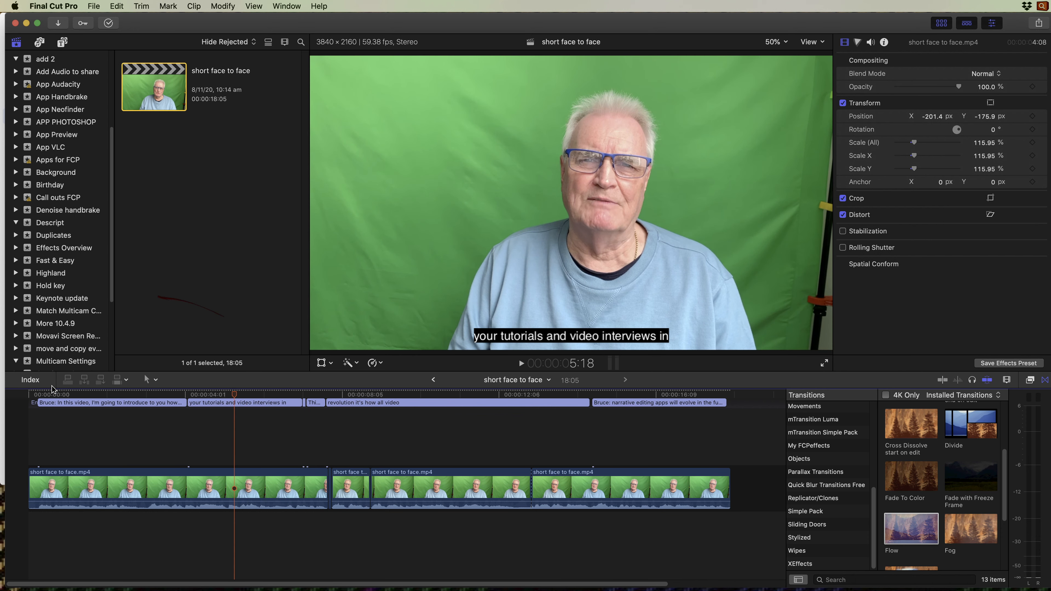
Turn off the Captions role for the project in the timeline index and close the index
{"action": "left_click", "coordinate": [30, 380]}
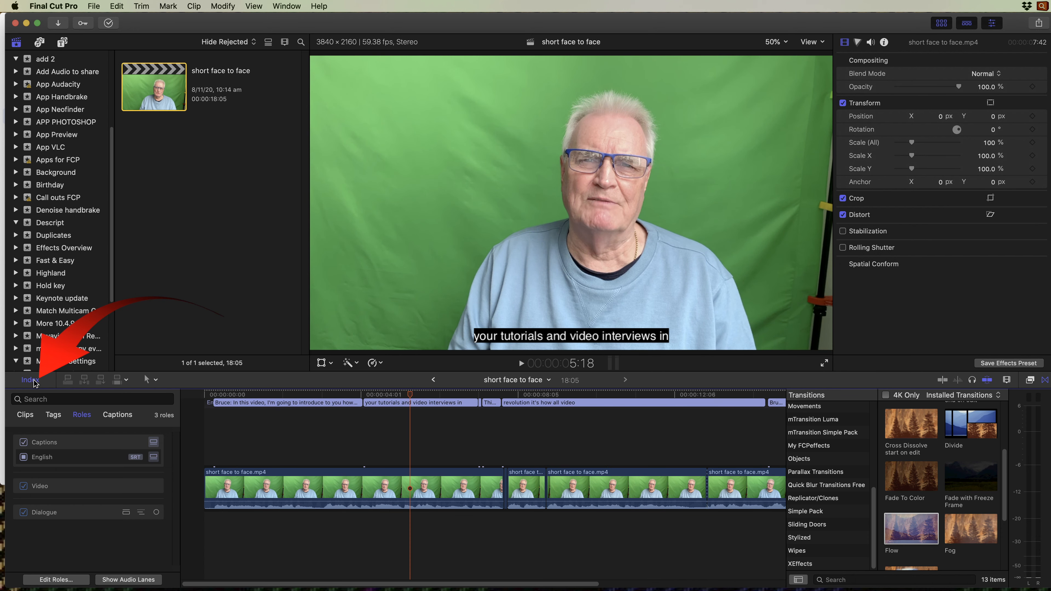
{"action": "left_click", "coordinate": [23, 442]}
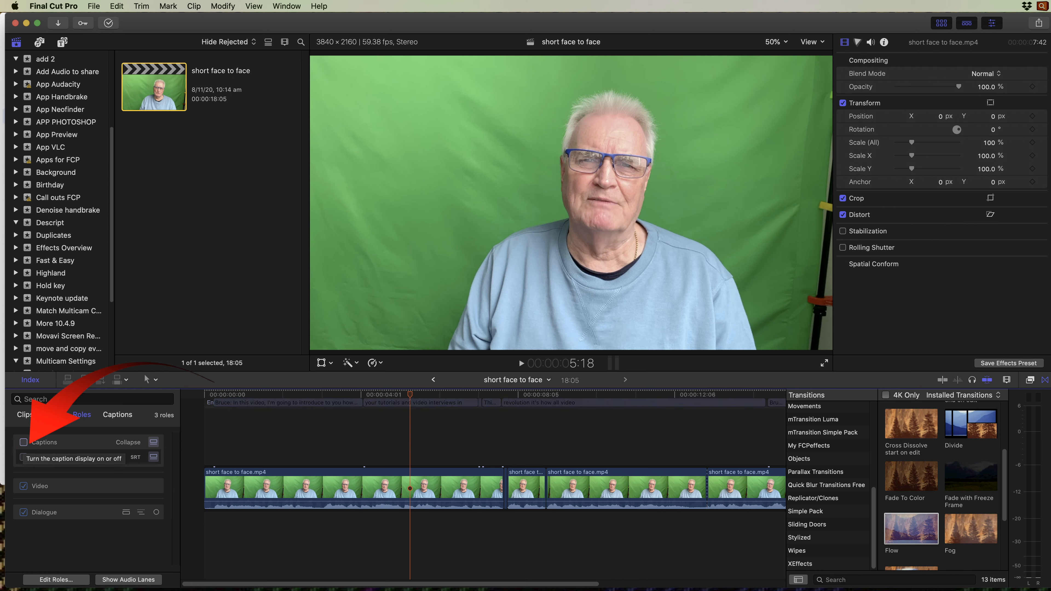
{"action": "left_click", "coordinate": [29, 380]}
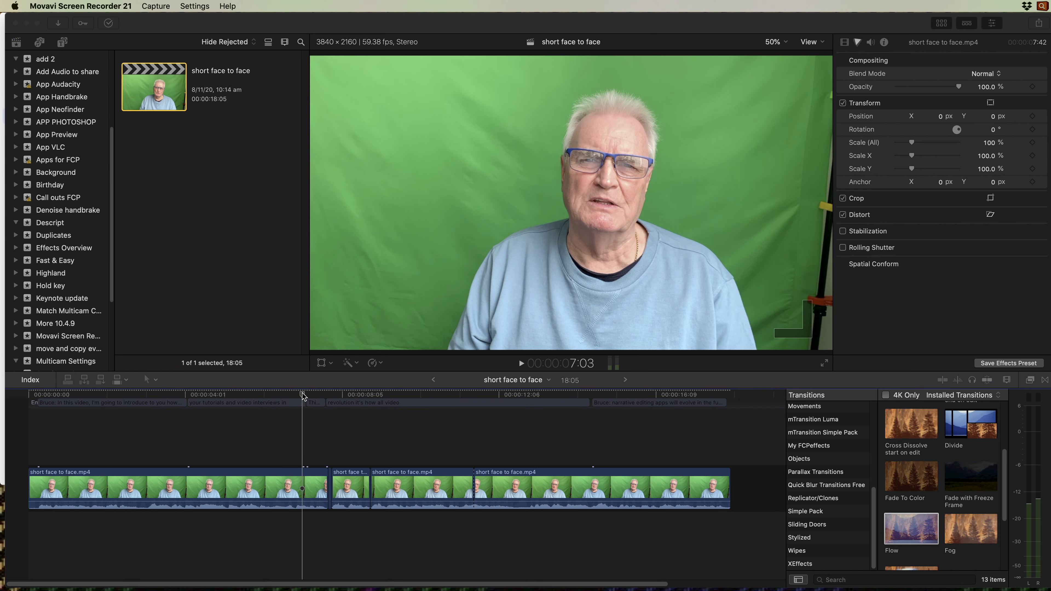
Review the edit from about 7 seconds and play across the cut between the last two clips
{"action": "left_click", "coordinate": [302, 395]}
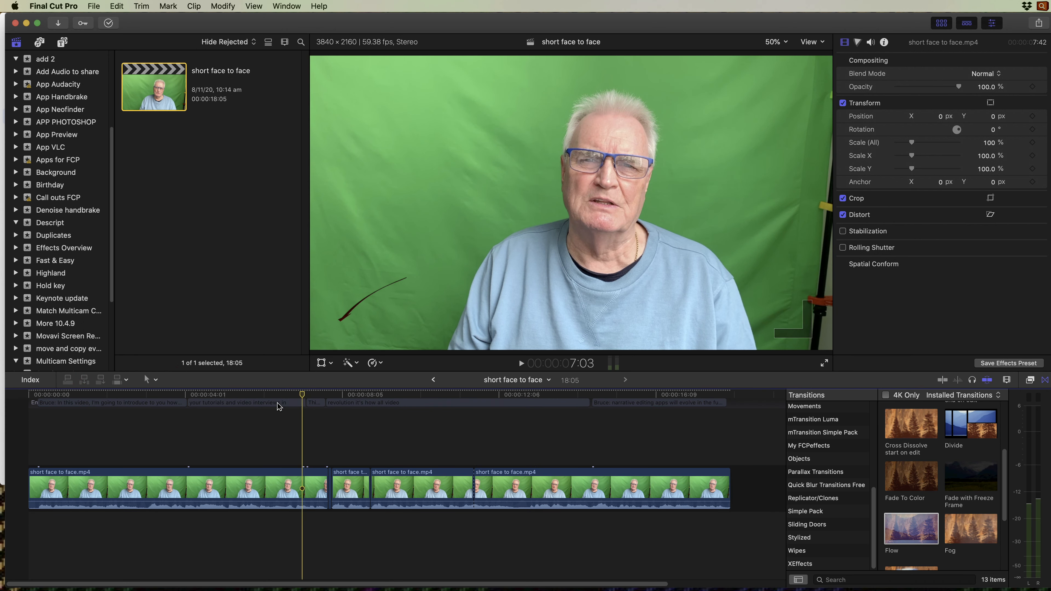
{"action": "left_click_drag", "start_coordinate": [301, 396], "coordinate": [330, 401]}
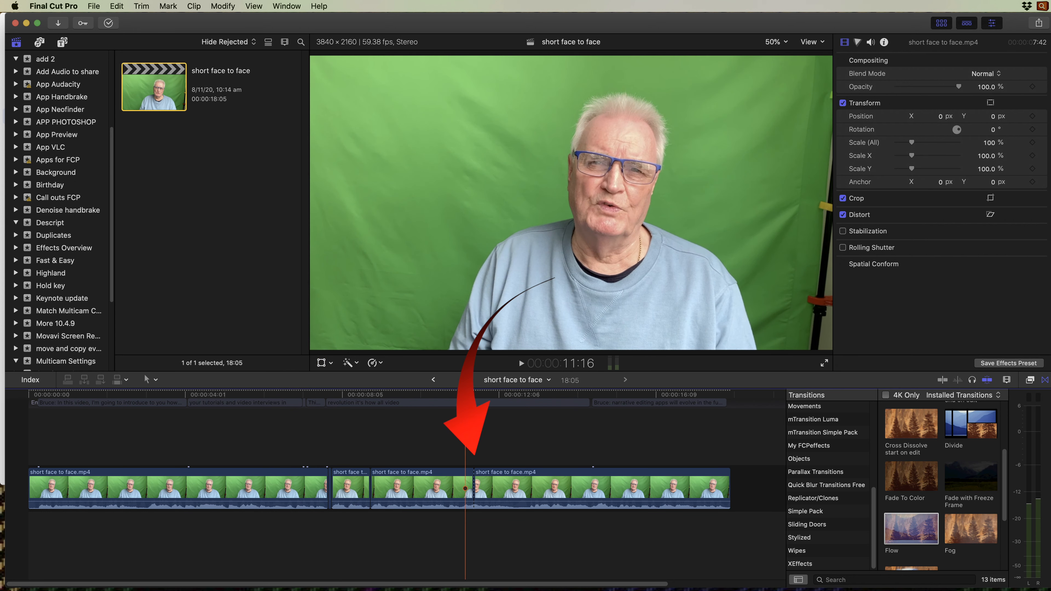
{"action": "key", "text": "space"}
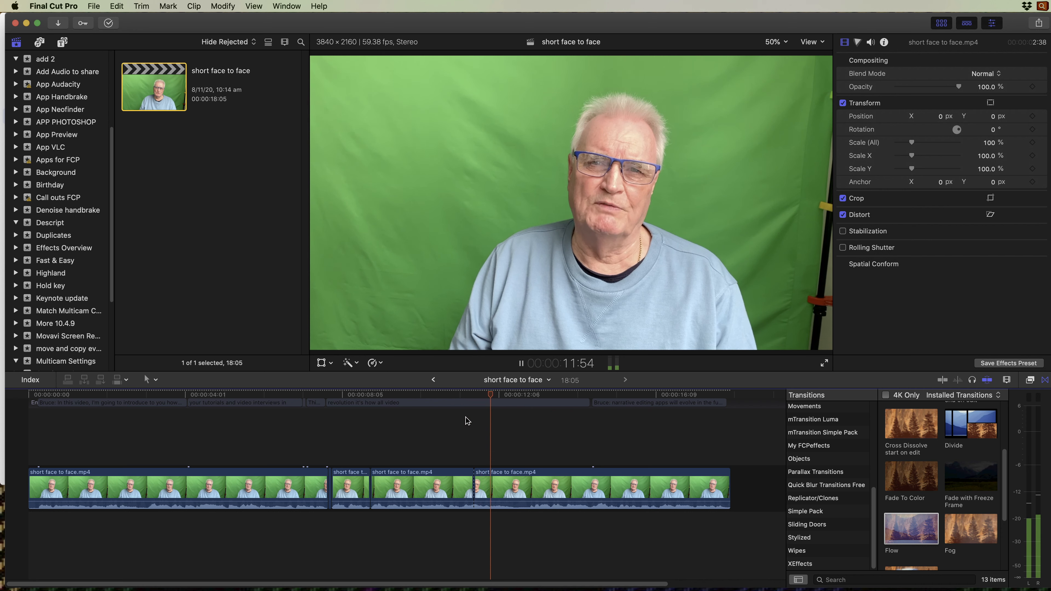
Play across the cut between the last two clips again and across the cut at about 7:40 to compare the jumps
{"action": "key", "text": "space"}
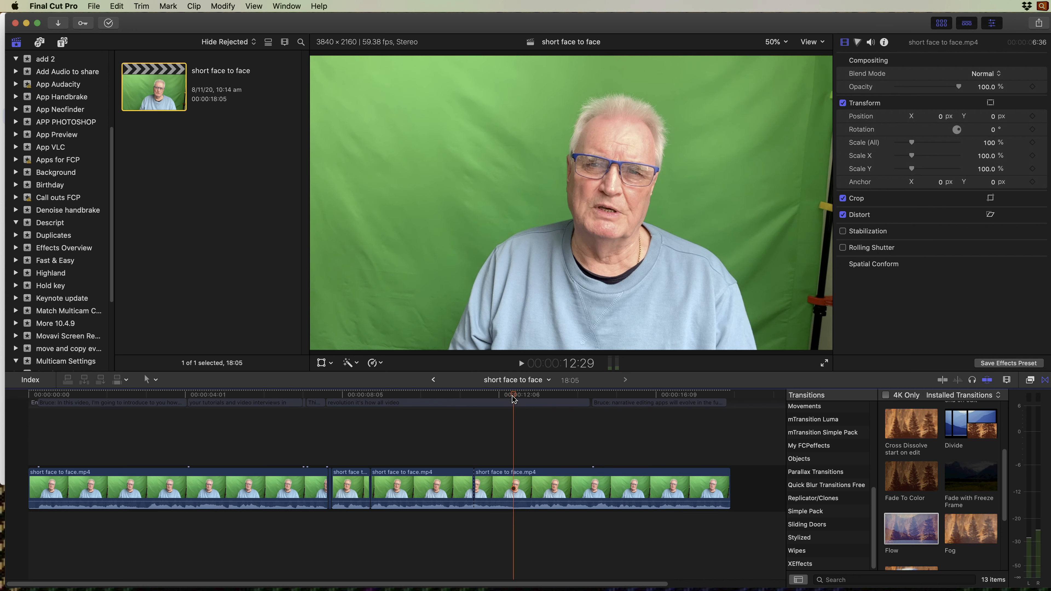
{"action": "left_click", "coordinate": [462, 402]}
{"action": "key", "text": "space"}
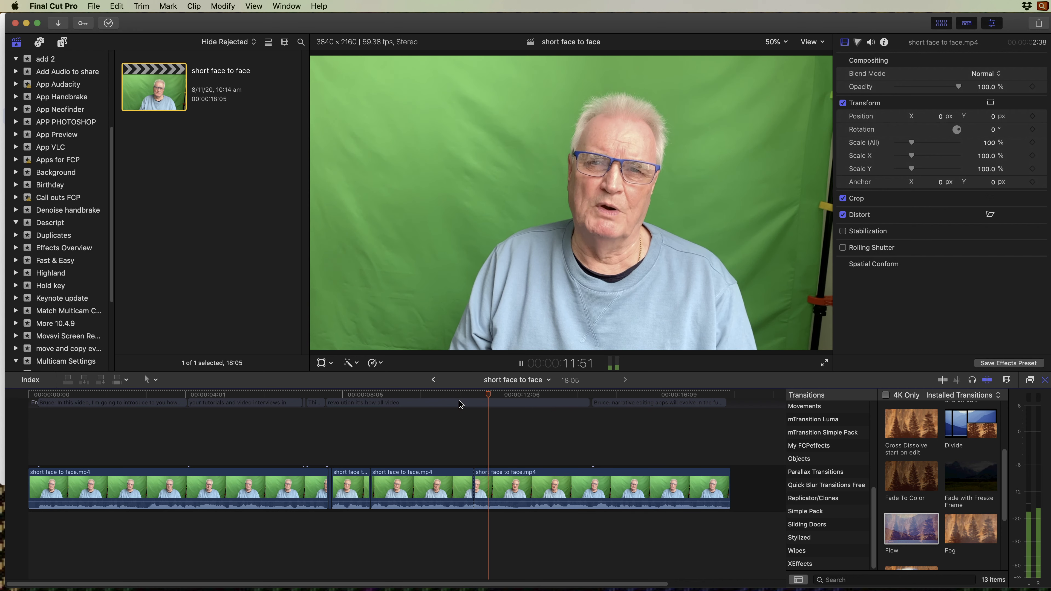
{"action": "key", "text": "space"}
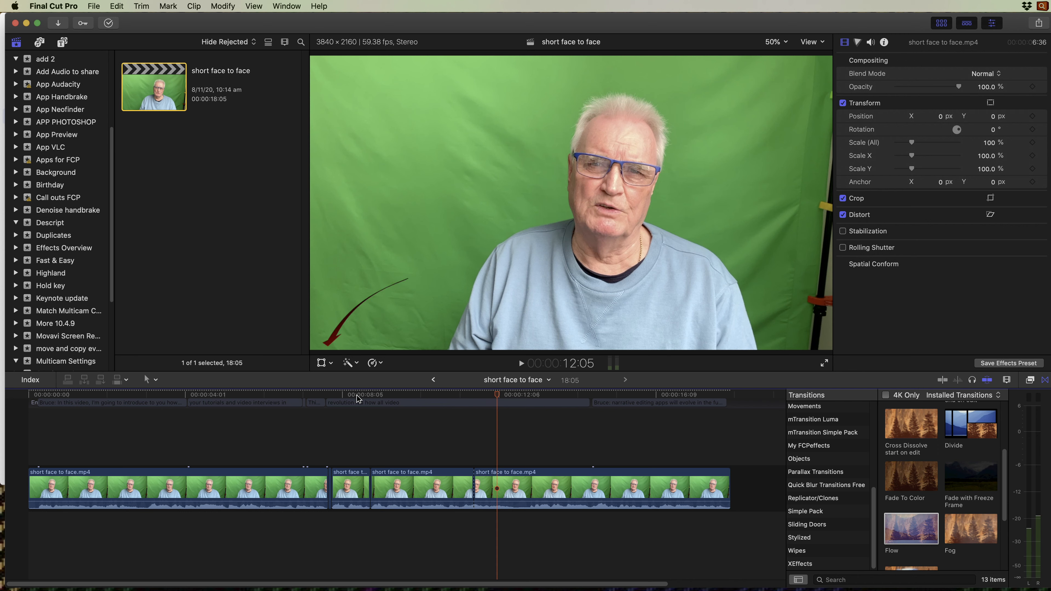
{"action": "left_click", "coordinate": [325, 396]}
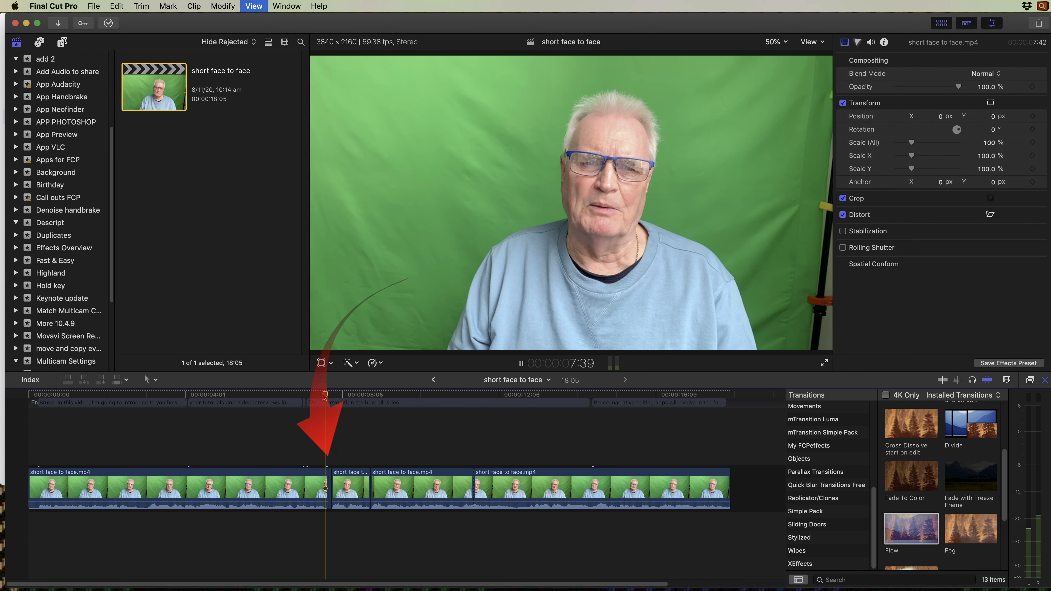
{"action": "key", "text": "space"}
{"action": "key", "text": "space"}
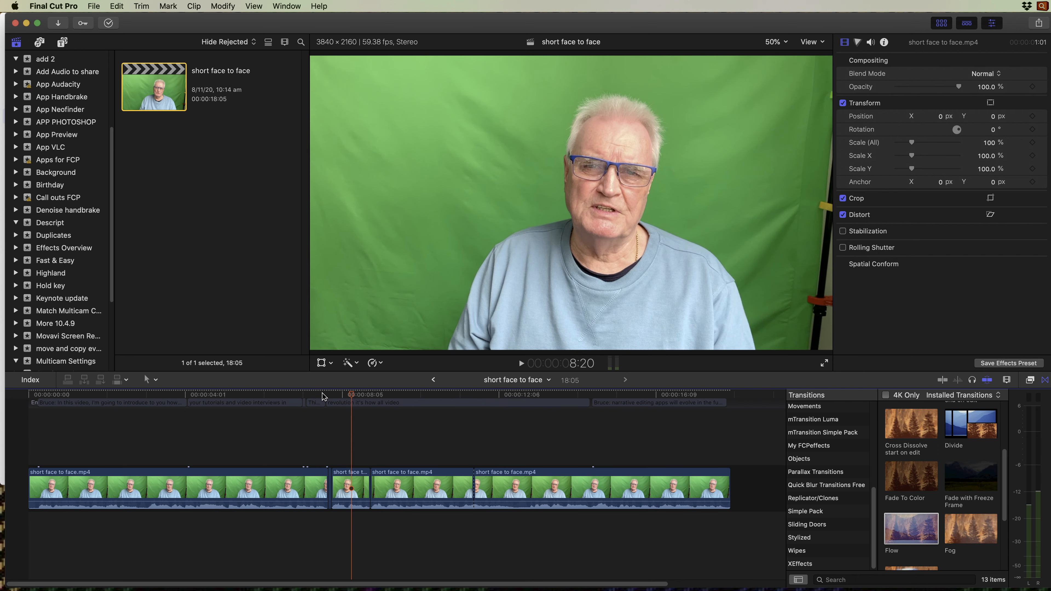
Add a Flow transition at the cut after the first clip and shorten it to 4 frames
{"action": "key", "text": "super+equal"}
{"action": "key", "text": "super+equal"}
{"action": "key", "text": "super+equal"}
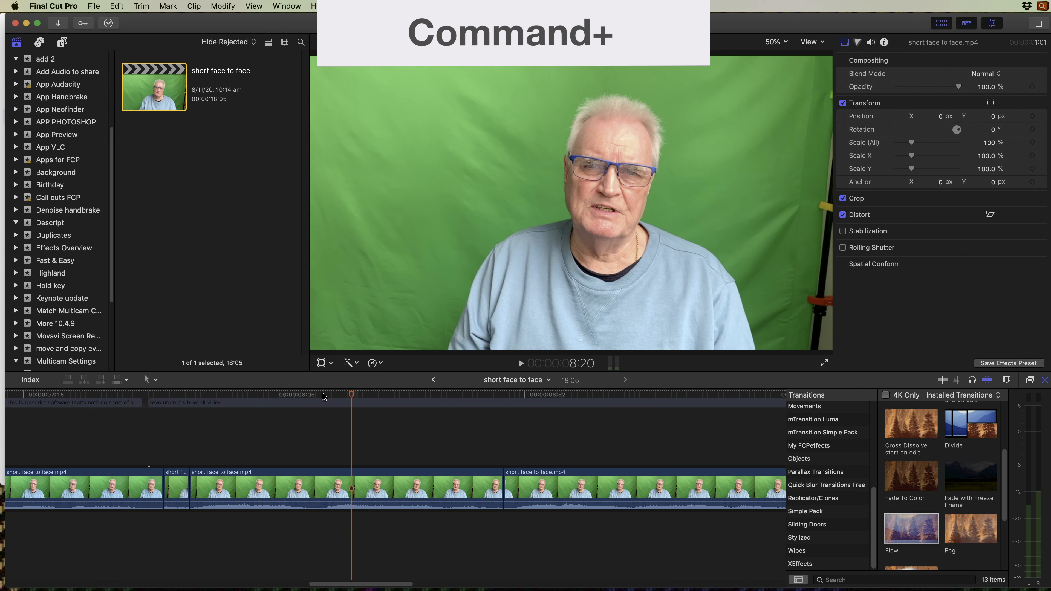
{"action": "scroll", "coordinate": [199, 437], "scroll_direction": "left", "scroll_amount": 1}
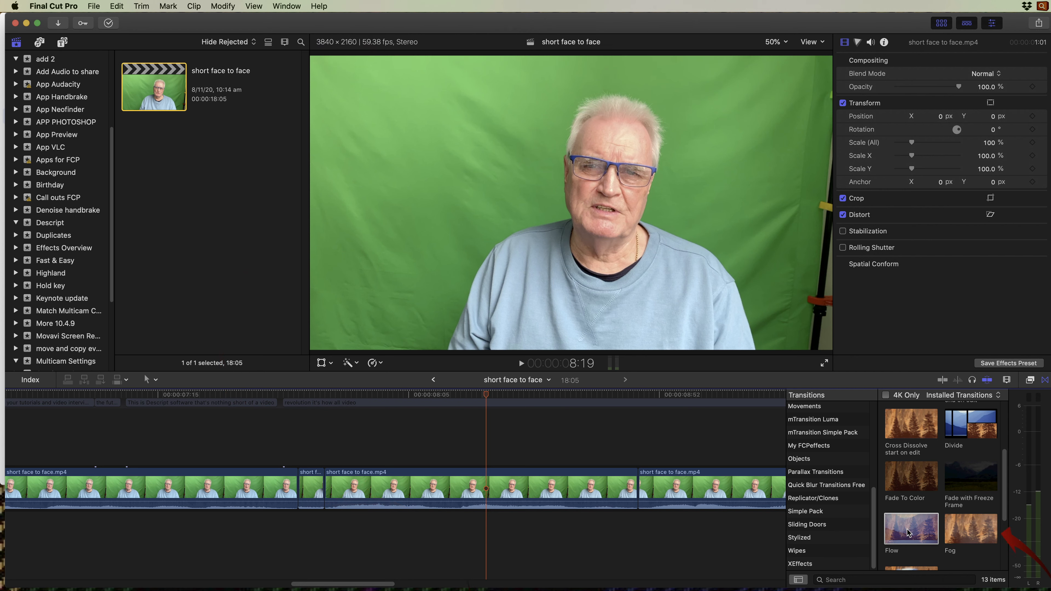
{"action": "left_click_drag", "start_coordinate": [916, 532], "coordinate": [299, 488]}
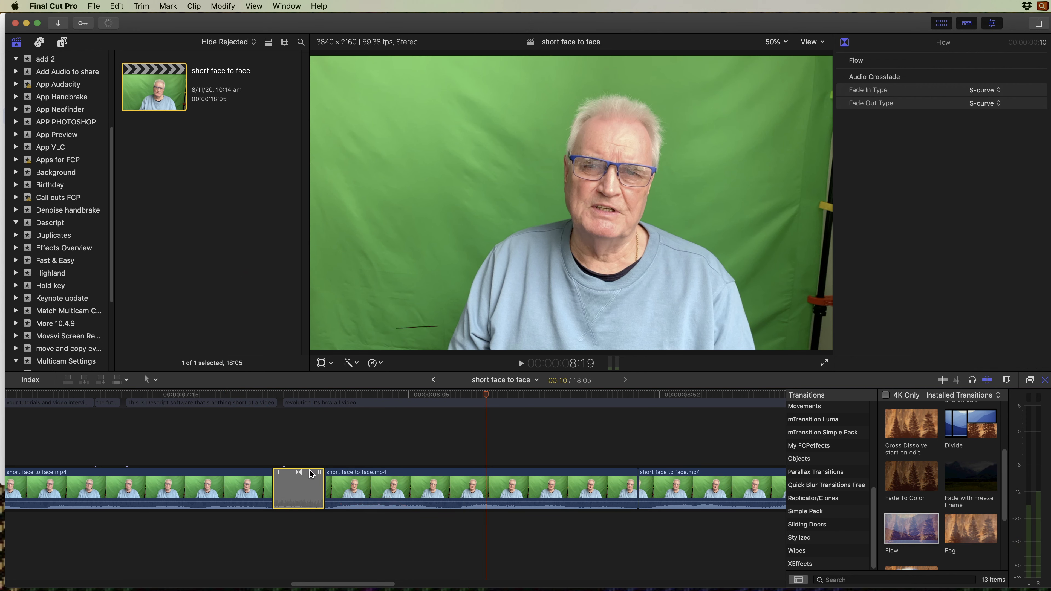
{"action": "left_click_drag", "start_coordinate": [322, 485], "coordinate": [306, 486]}
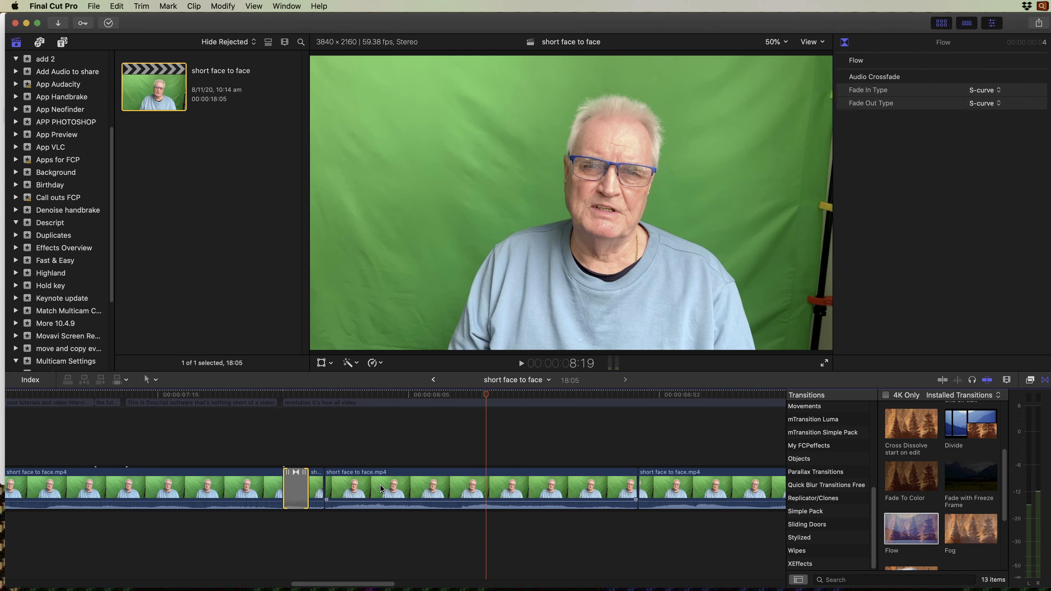
Transform the third clip, scaling it to about 127% and repositioning it to about X -331 px, Y -279 px
{"action": "left_click", "coordinate": [424, 492]}
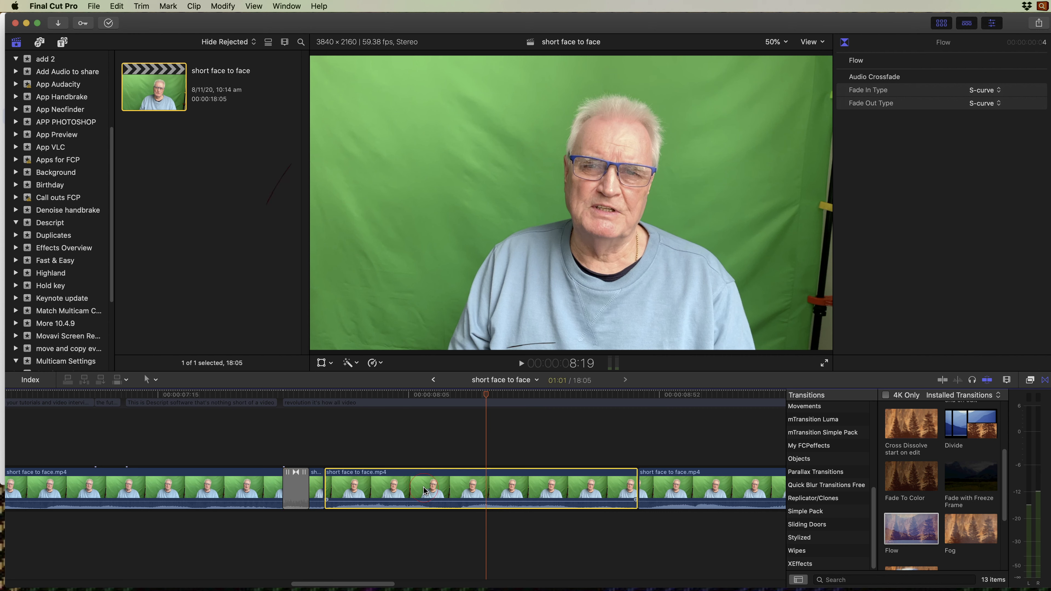
{"action": "left_click", "coordinate": [323, 363]}
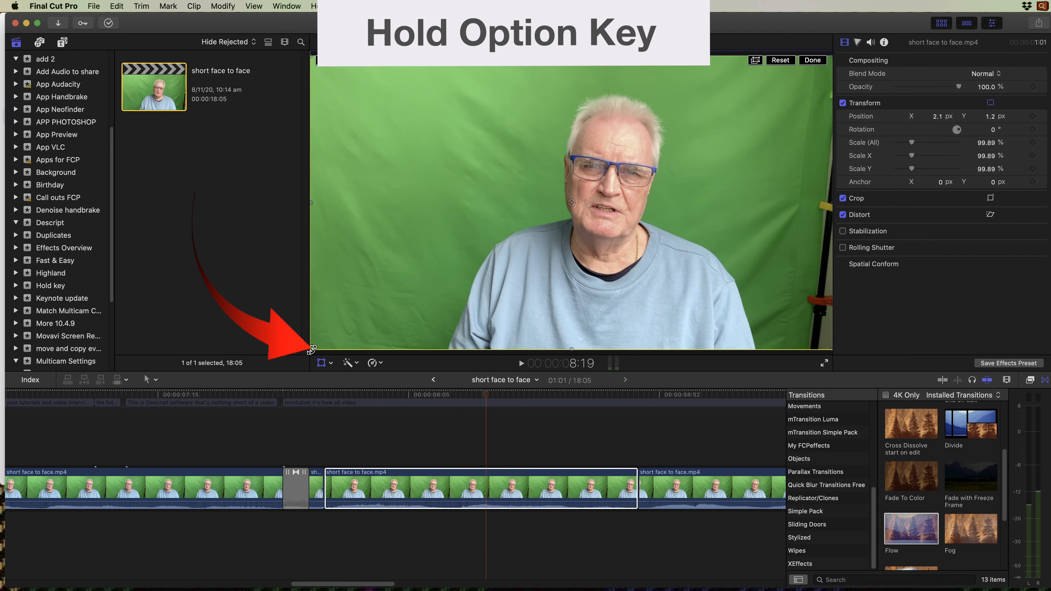
{"action": "left_click_drag", "start_coordinate": [312, 350], "coordinate": [239, 434]}
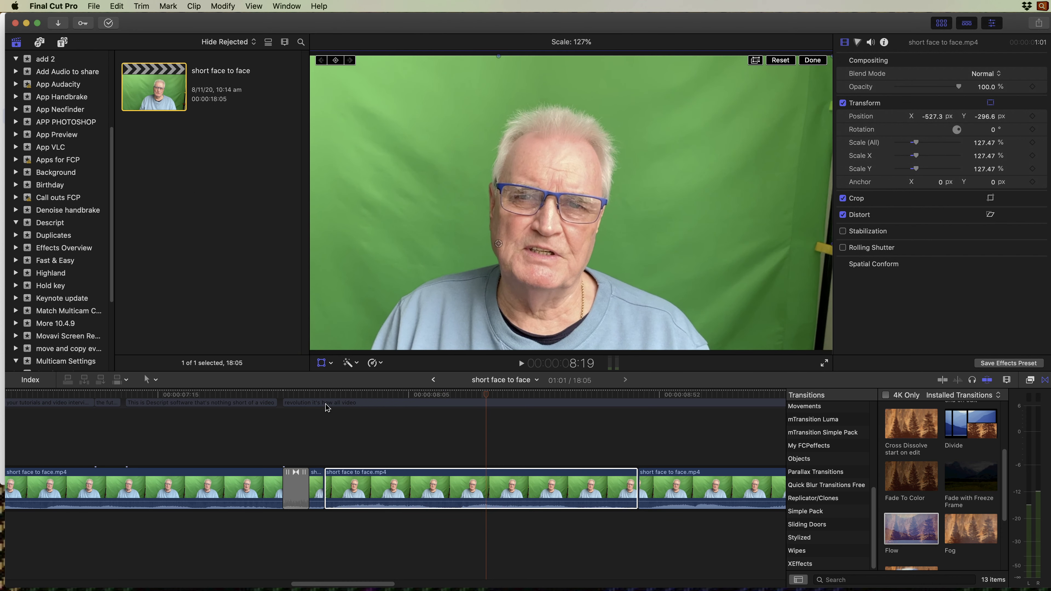
{"action": "left_click_drag", "start_coordinate": [662, 264], "coordinate": [687, 261]}
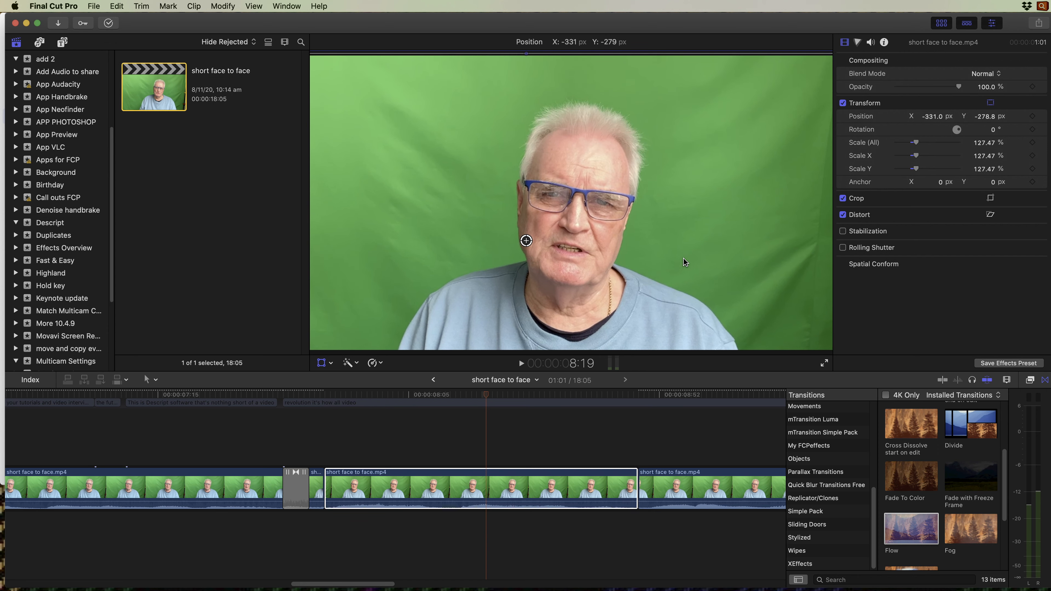
Copy the enlarged third clip and paste only its position and scale attributes onto the fourth clip, without audio attributes
{"action": "left_click", "coordinate": [467, 479]}
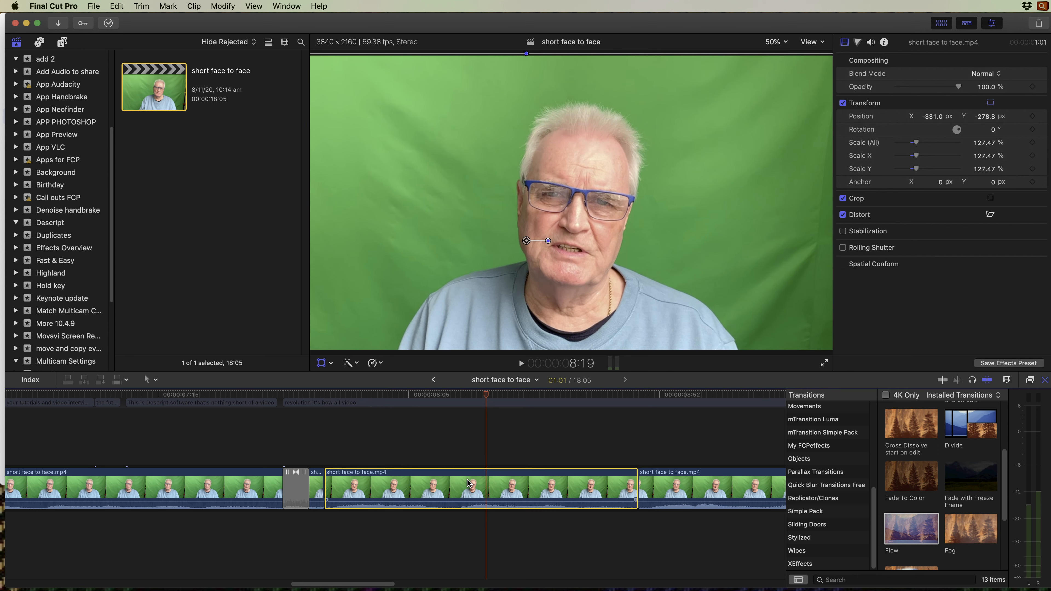
{"action": "left_click", "coordinate": [703, 489]}
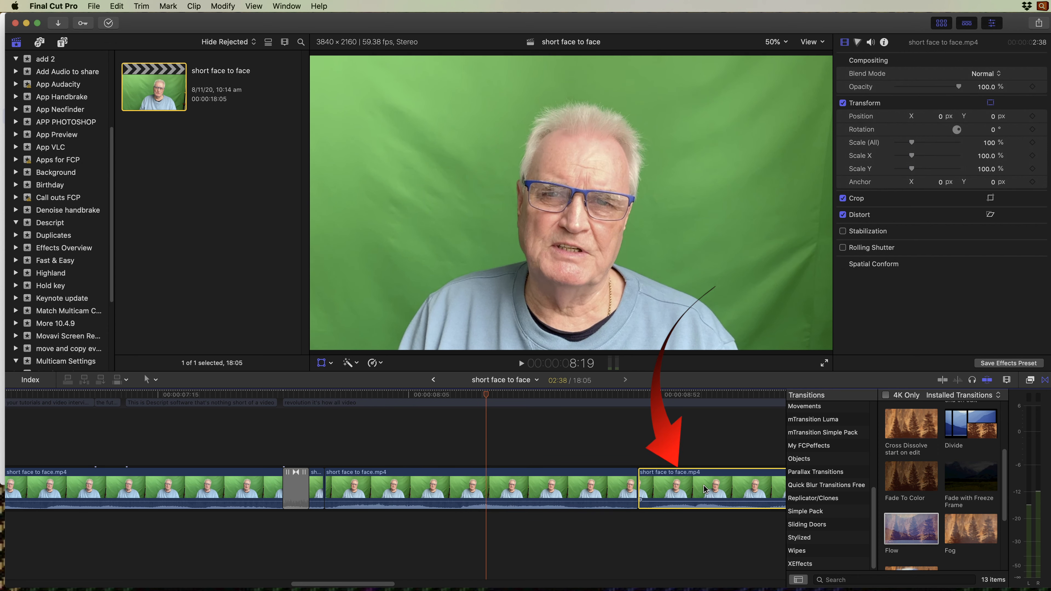
{"action": "key", "text": "super+c"}
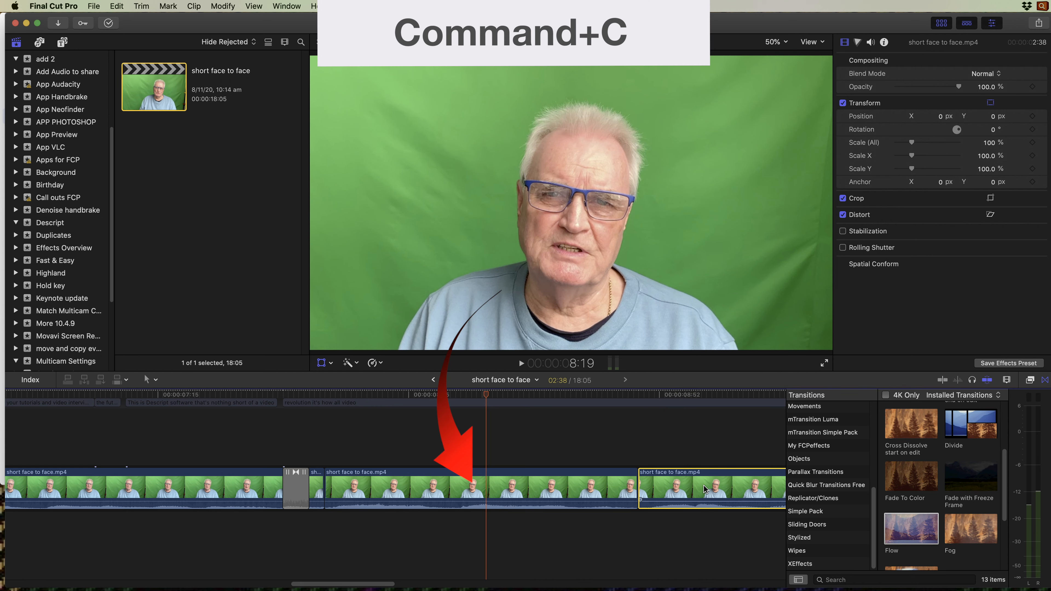
{"action": "key", "text": "super+shift+v"}
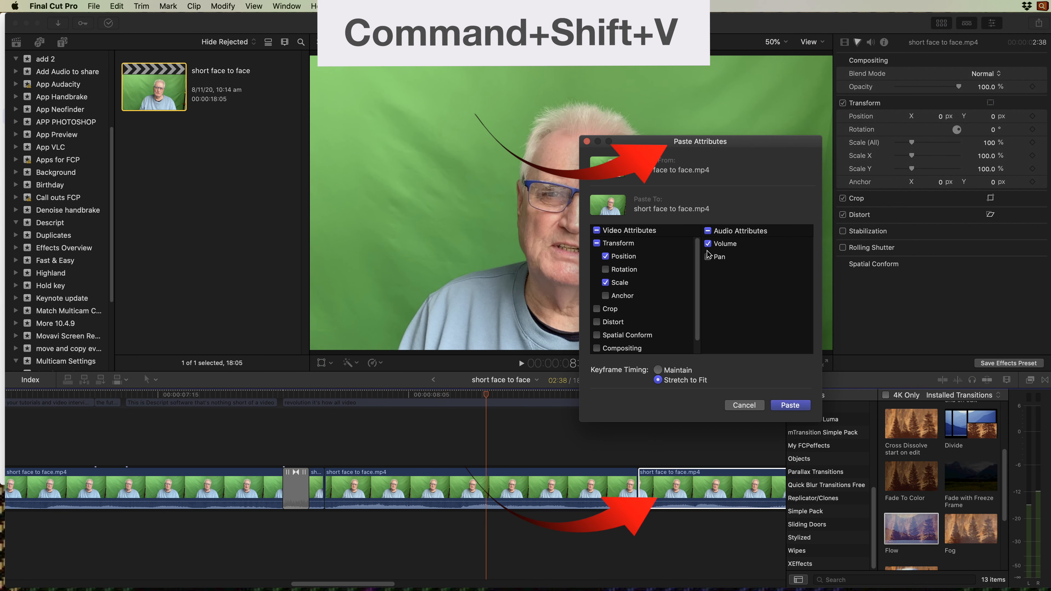
{"action": "left_click", "coordinate": [708, 230]}
{"action": "left_click", "coordinate": [791, 405]}
Play the edit from before the Flow transition through the enlarged clips and into the last clip, stopping at about 13:20
{"action": "scroll", "coordinate": [339, 415], "scroll_direction": "right", "scroll_amount": 10}
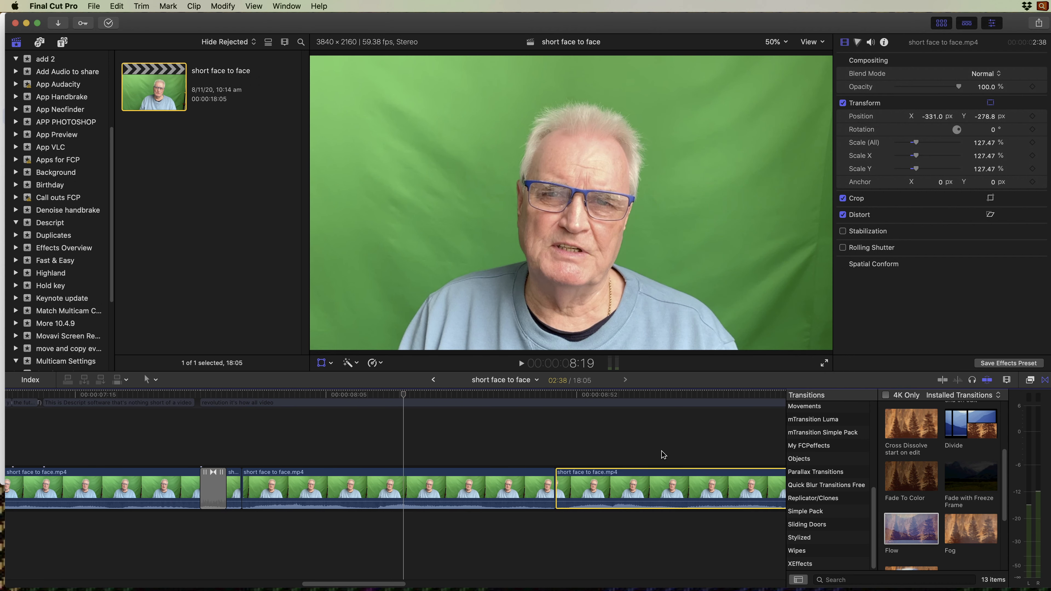
{"action": "scroll", "coordinate": [338, 415], "scroll_direction": "left", "scroll_amount": 5}
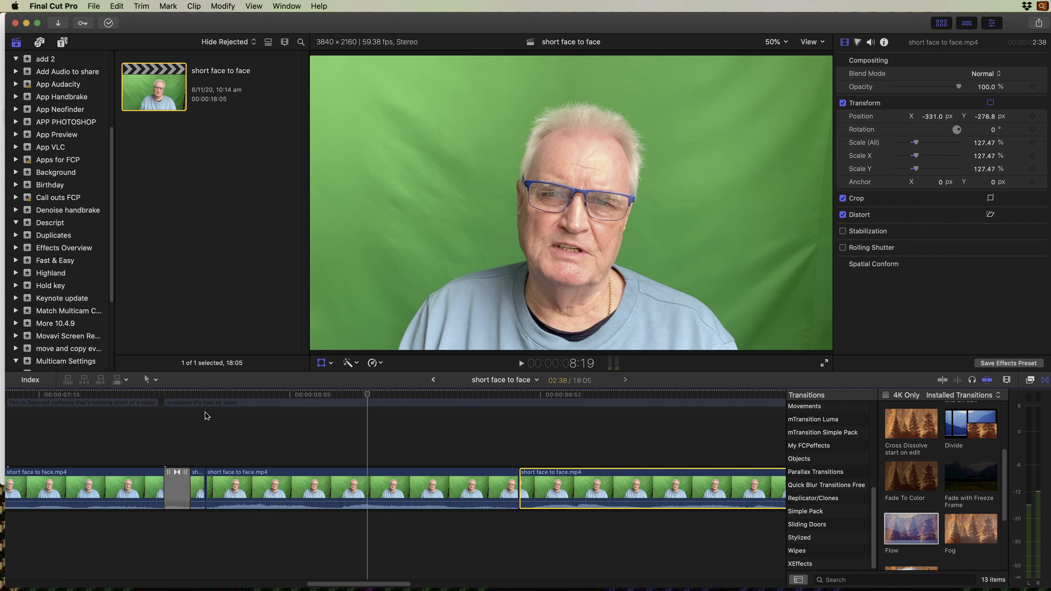
{"action": "left_click", "coordinate": [133, 404]}
{"action": "key", "text": "space"}
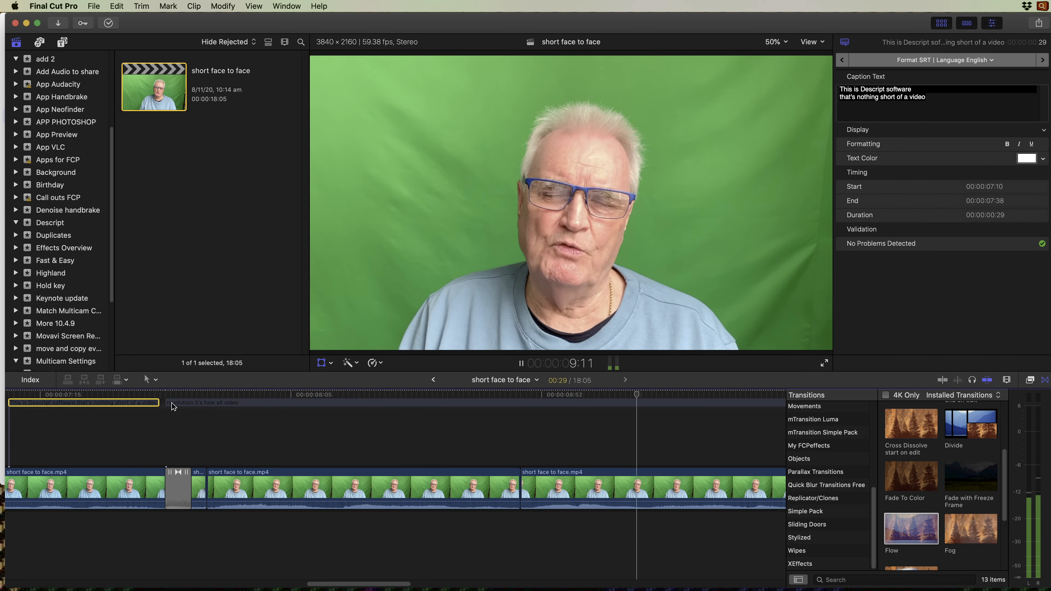
{"action": "scroll", "coordinate": [310, 427], "scroll_direction": "right", "scroll_amount": 3}
{"action": "scroll", "coordinate": [312, 427], "scroll_direction": "right", "scroll_amount": 10}
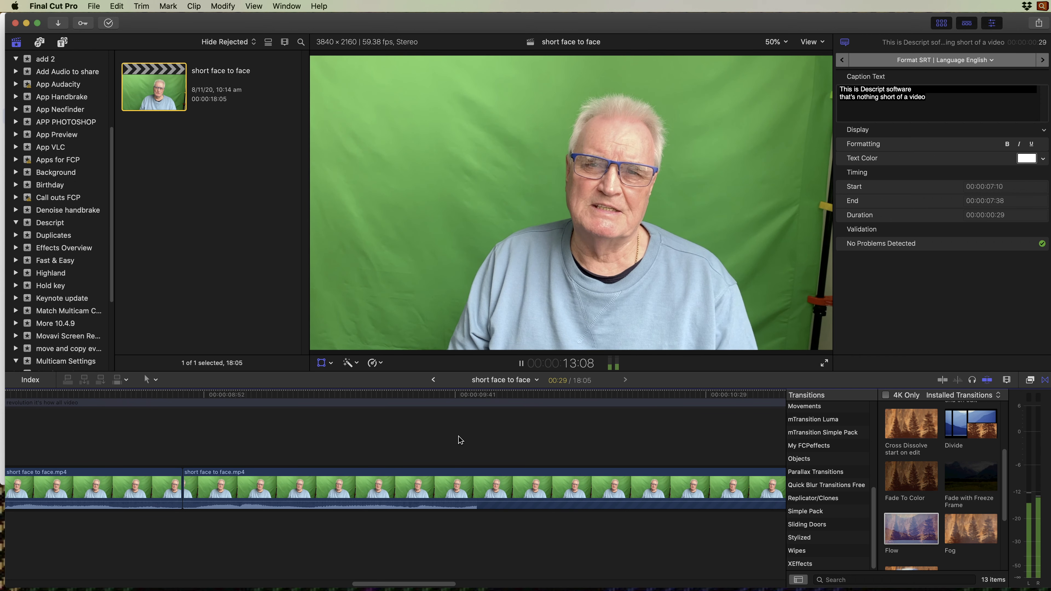
{"action": "key", "text": "space"}
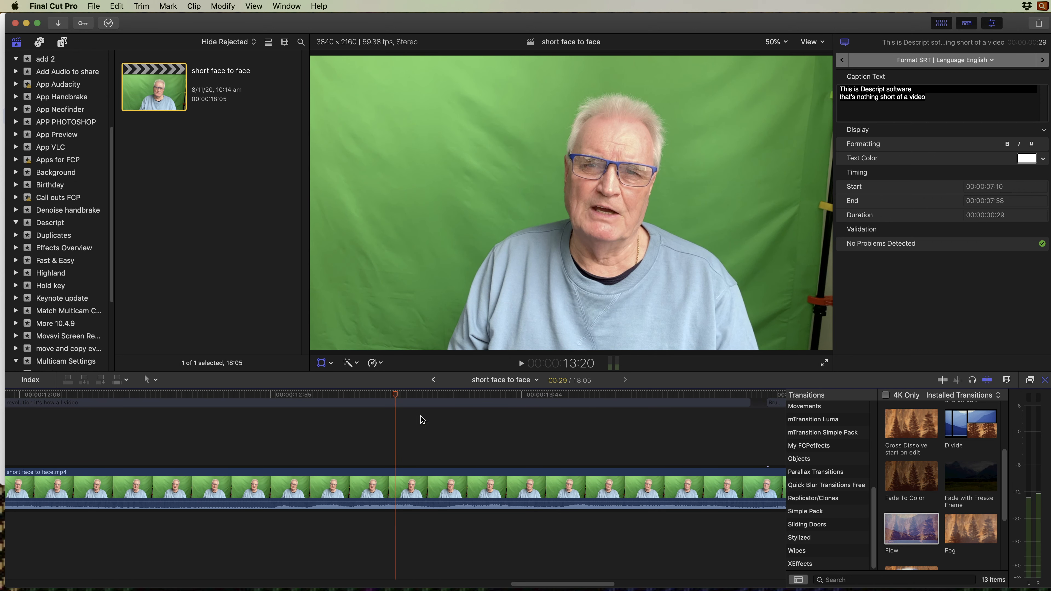
Mark 13:01 with the playhead and roll the edit between the last two clips to that point with the Trim tool
{"action": "scroll", "coordinate": [372, 435], "scroll_direction": "left", "scroll_amount": 2}
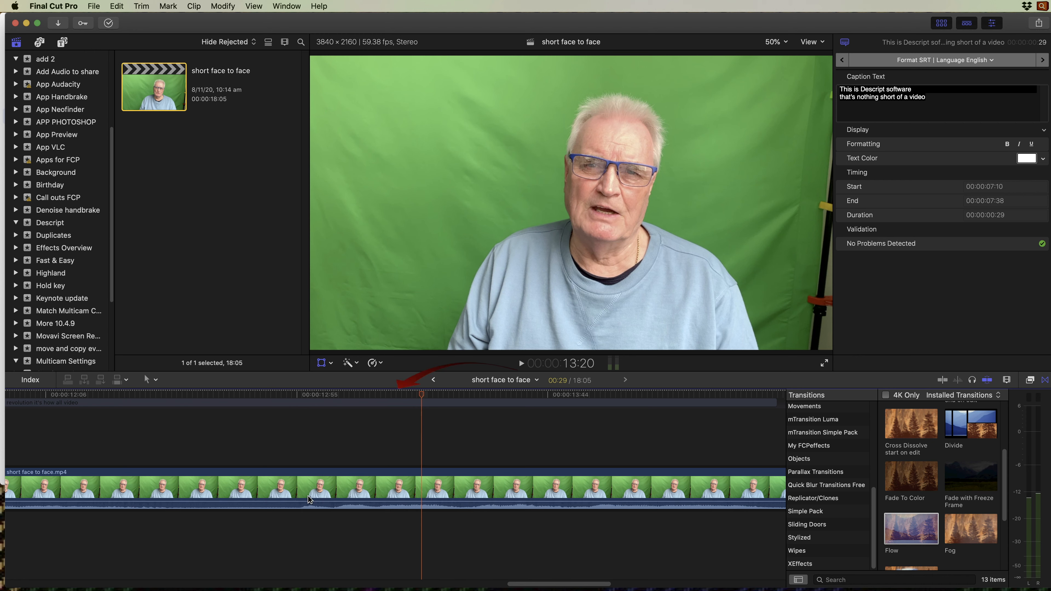
{"action": "left_click", "coordinate": [324, 395]}
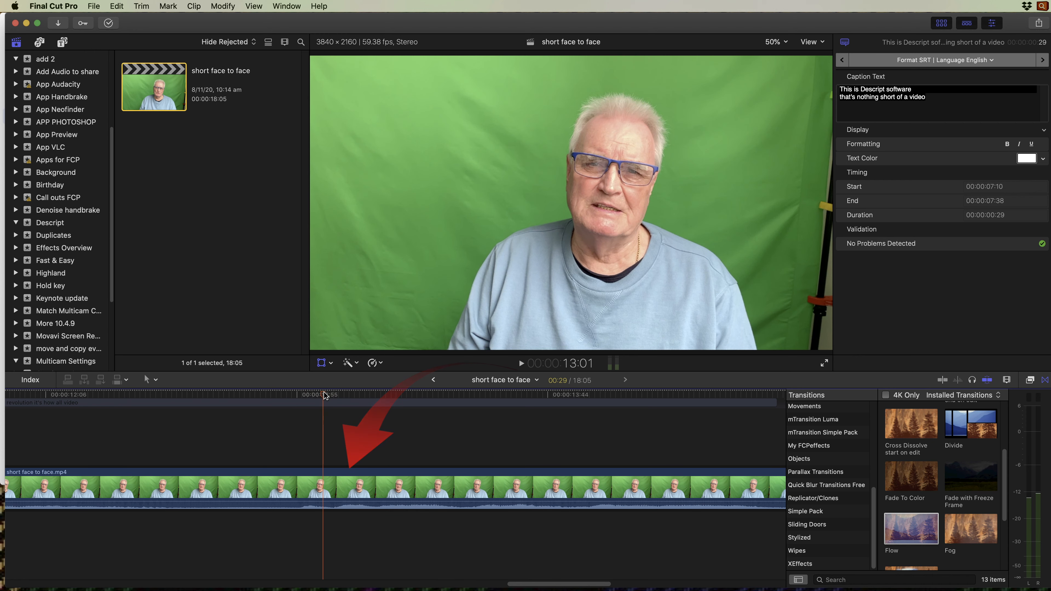
{"action": "key", "text": "super+minus"}
{"action": "key", "text": "super+minus"}
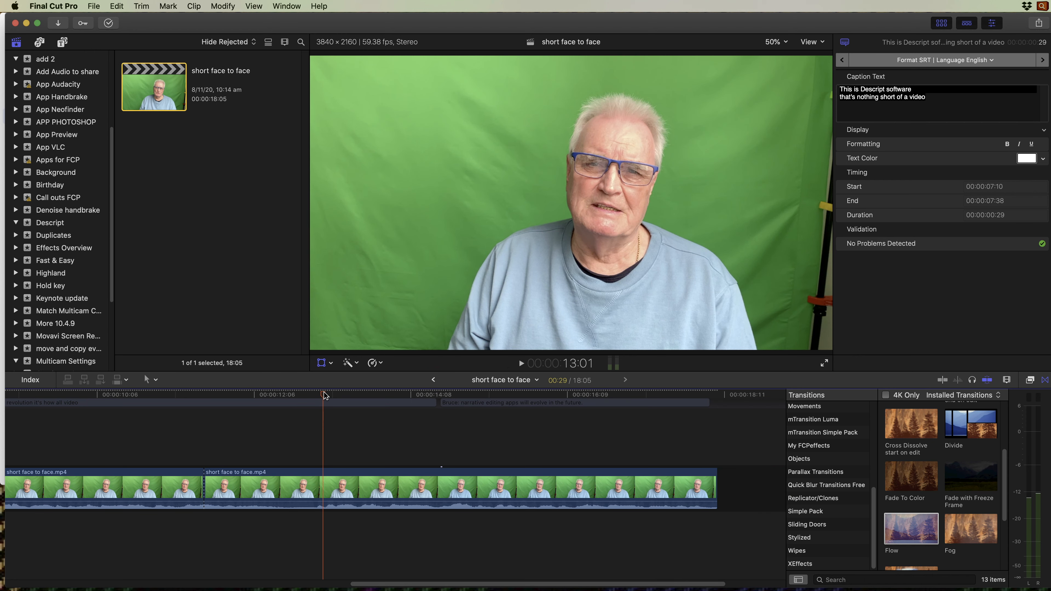
{"action": "key", "text": "t"}
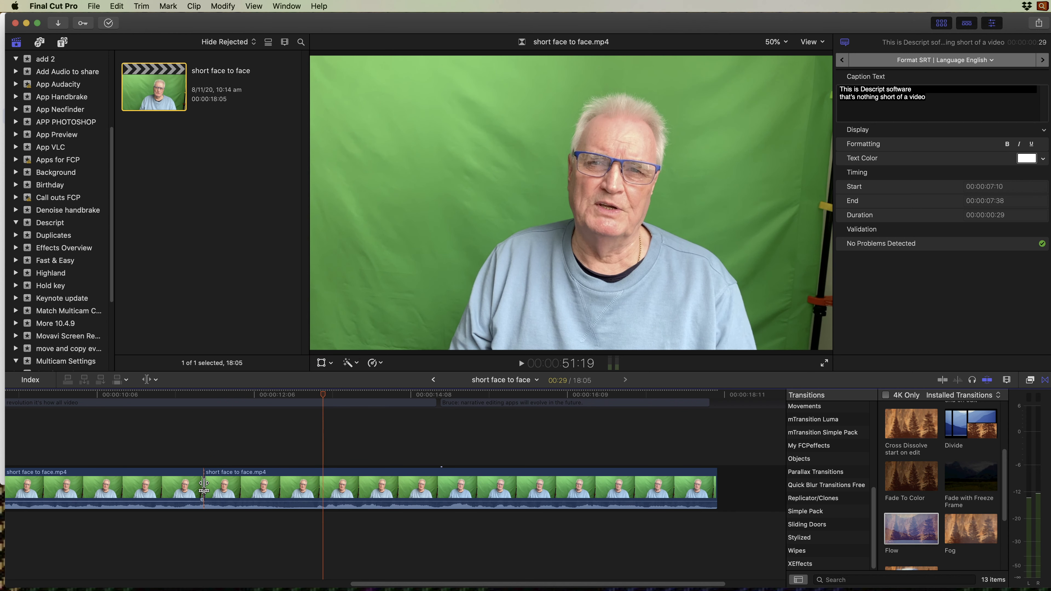
{"action": "left_click_drag", "start_coordinate": [204, 488], "coordinate": [319, 489]}
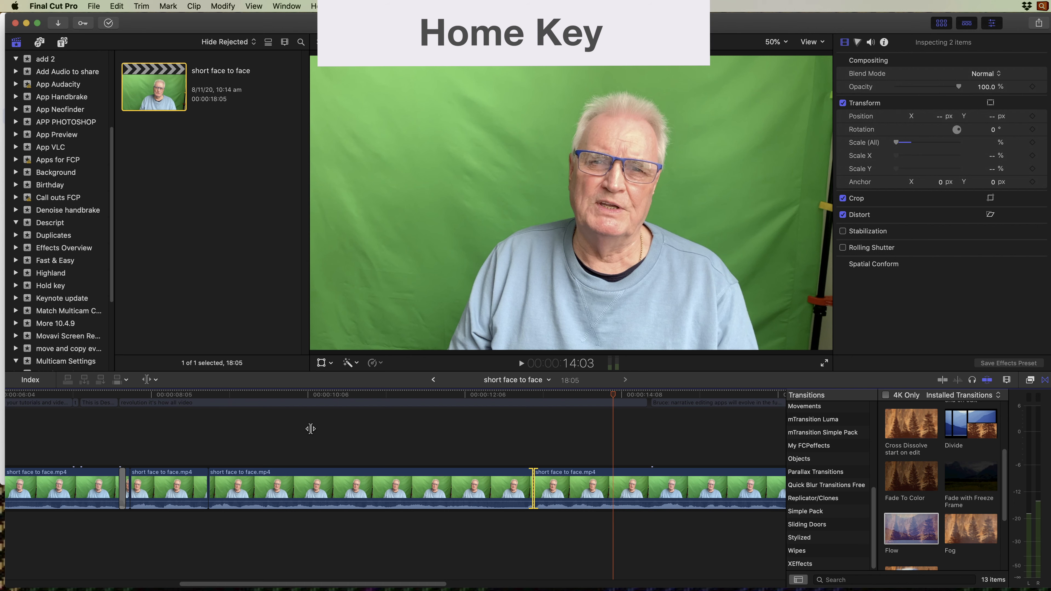
Play the project from the beginning to review the smoothed cuts
{"action": "key", "text": "Home"}
{"action": "key", "text": "space"}
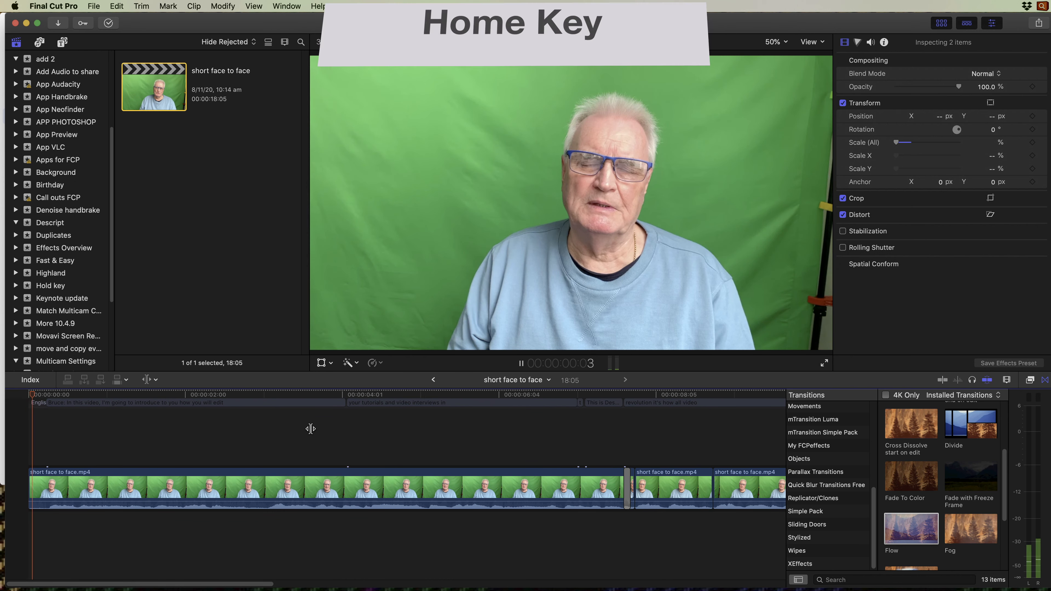